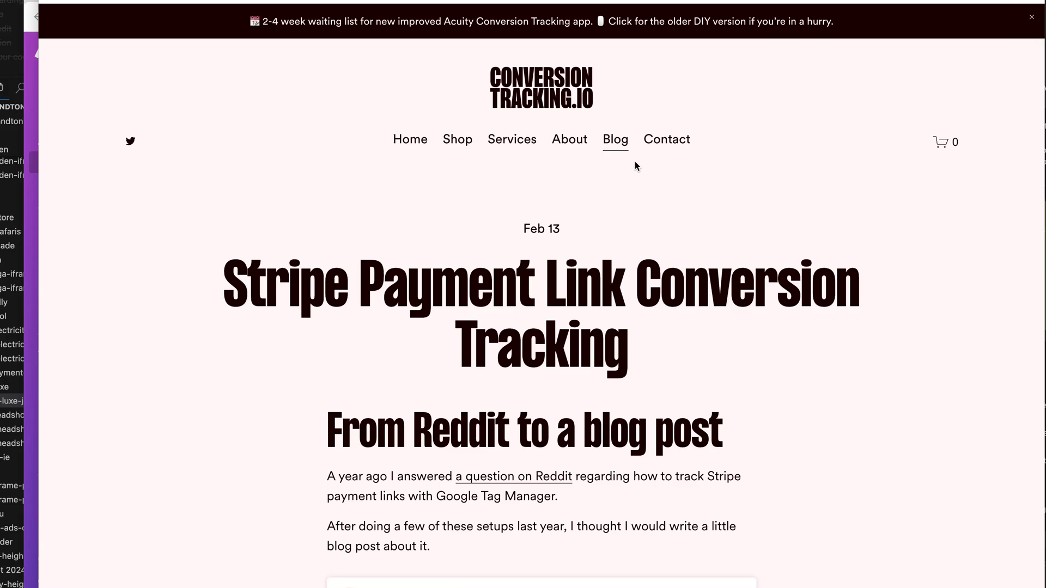
pyautogui.scroll(-3, 636, 166)
pyautogui.scroll(-5, 635, 166)
pyautogui.scroll(-3, 635, 166)
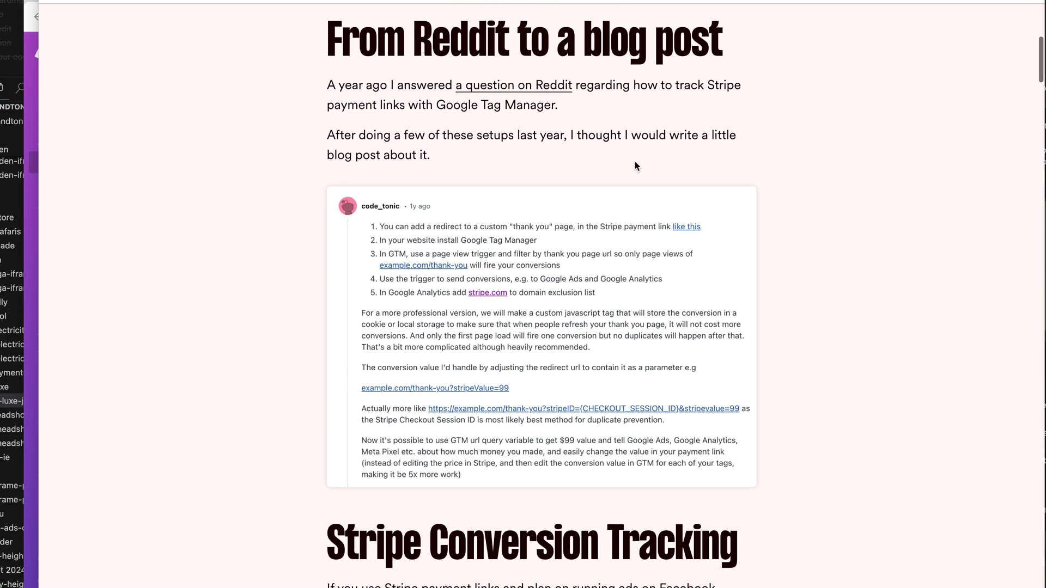
pyautogui.scroll(-4, 635, 166)
pyautogui.scroll(-4, 635, 166)
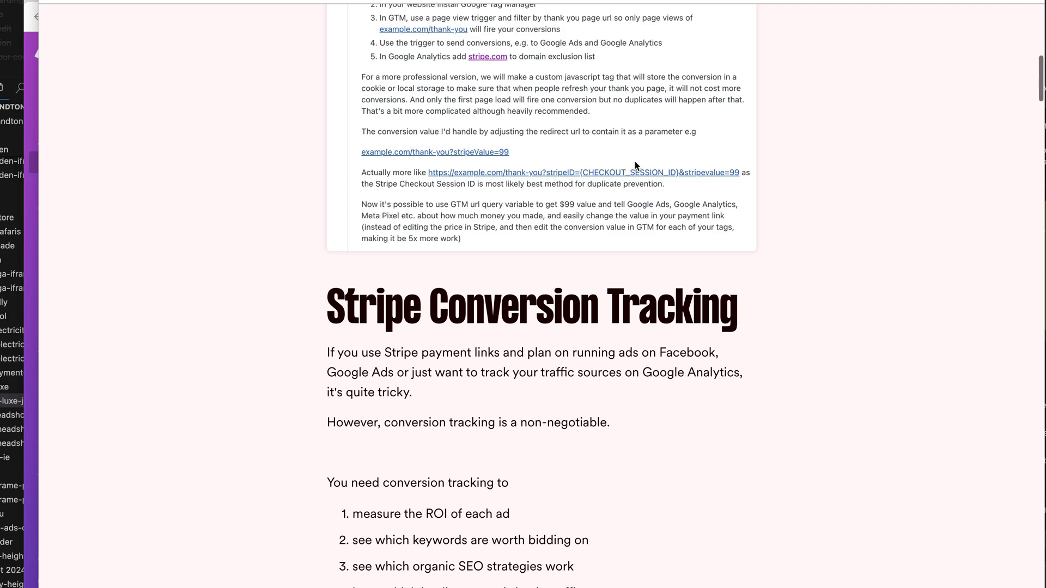
pyautogui.scroll(-3, 636, 167)
pyautogui.scroll(-4, 609, 138)
pyautogui.scroll(-4, 609, 138)
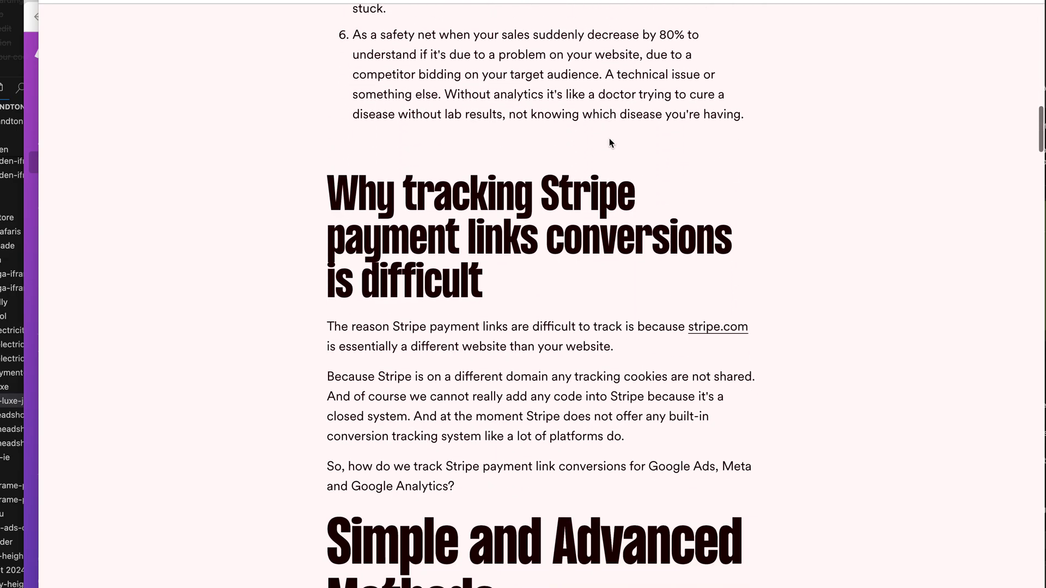
pyautogui.scroll(-3, 610, 138)
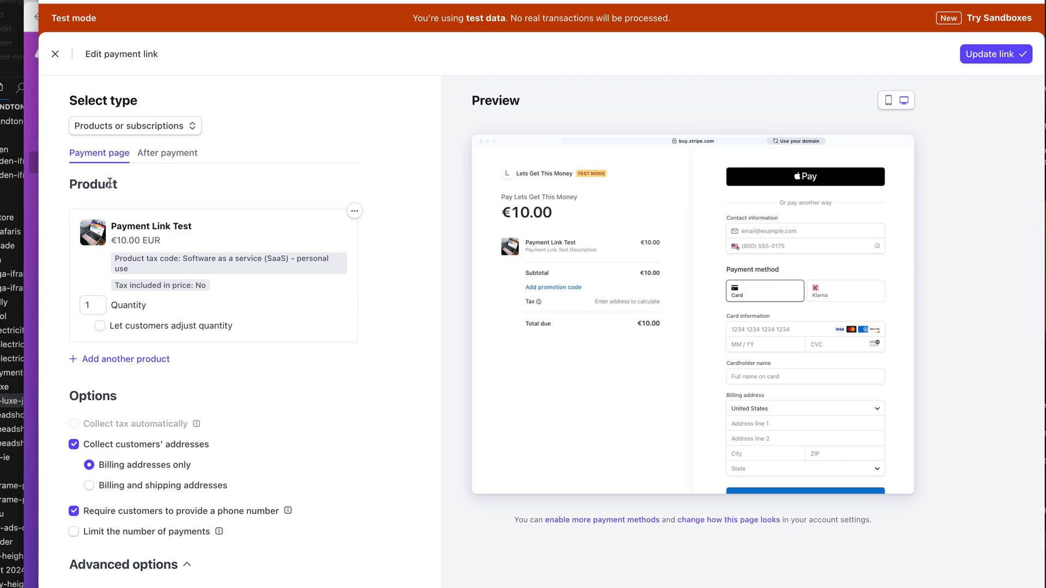
# Step: Show the After payment settings and highlight checkout_session_id={CHECKOUT_SESSION_ID} in the redirect URL
pyautogui.click(154, 156)
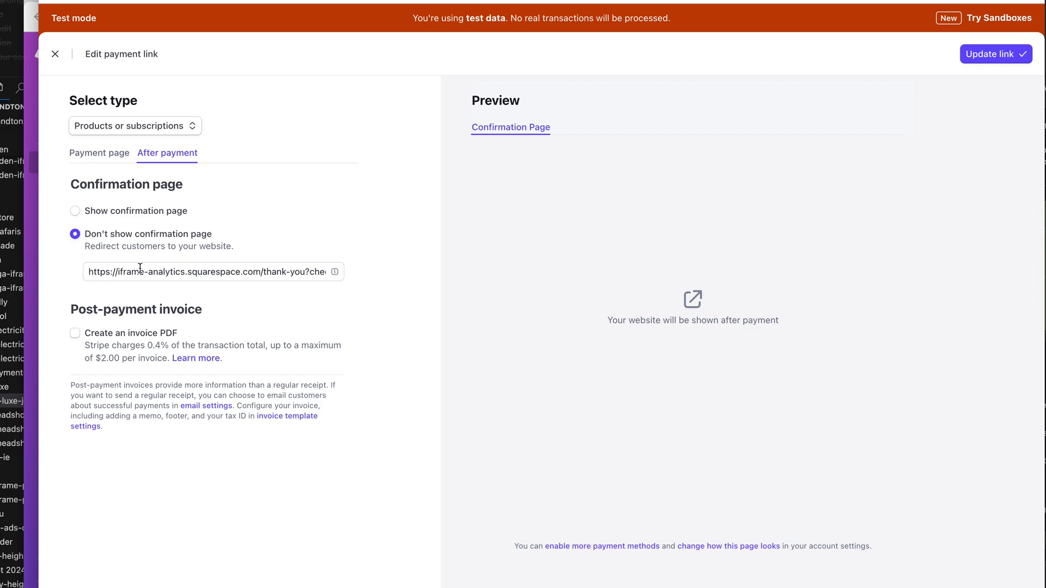
pyautogui.moveTo(87, 272); pyautogui.dragTo(389, 276)
pyautogui.click(309, 272)
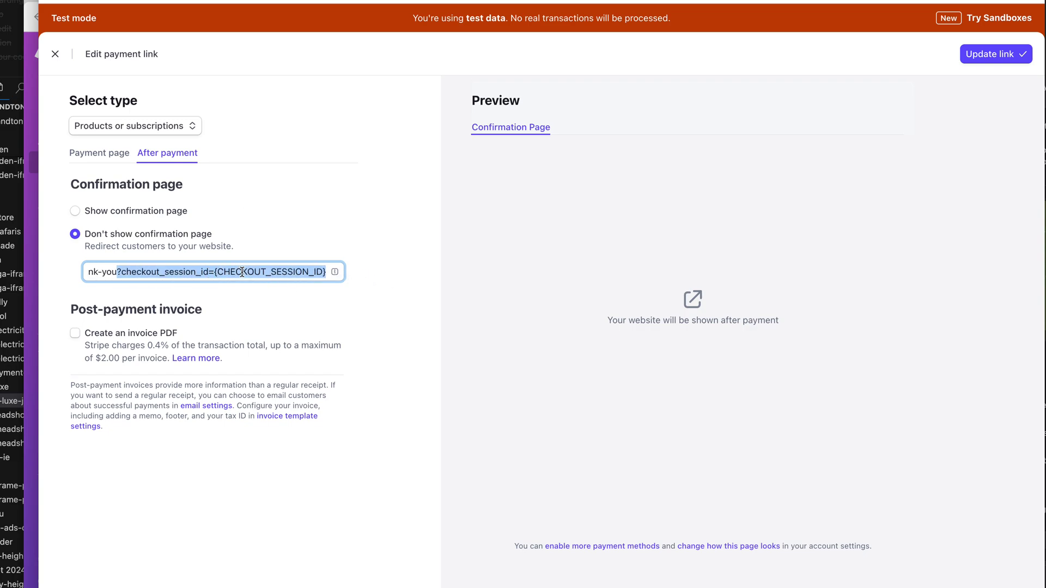
pyautogui.click(242, 272)
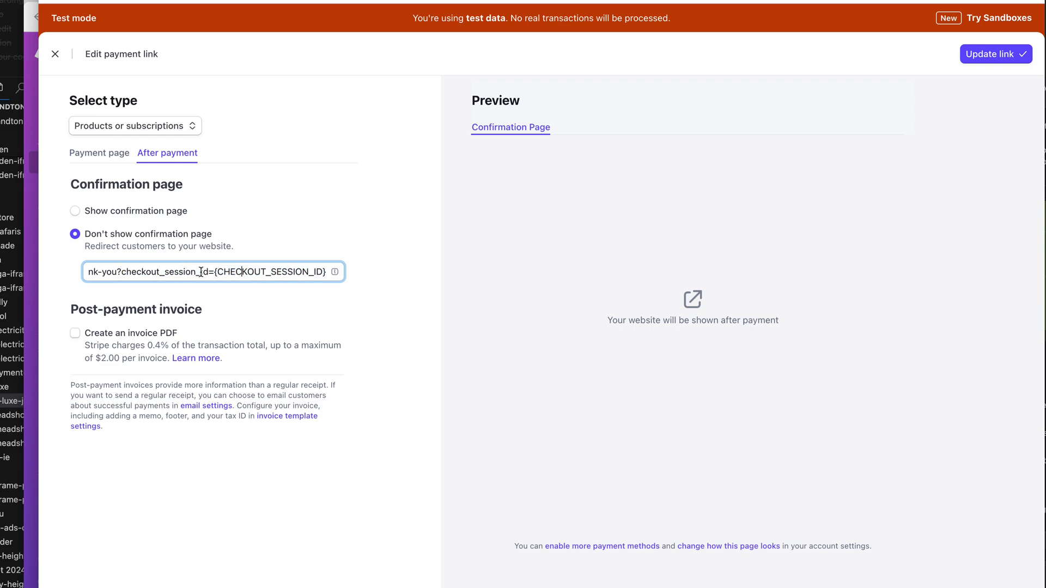
pyautogui.moveTo(121, 271); pyautogui.dragTo(330, 272)
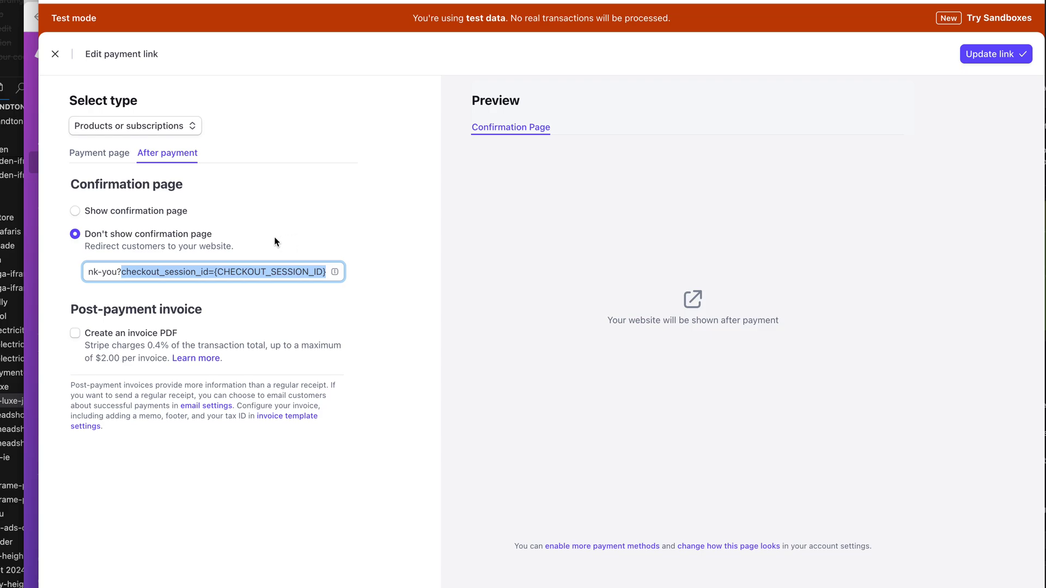
pyautogui.press('Up')
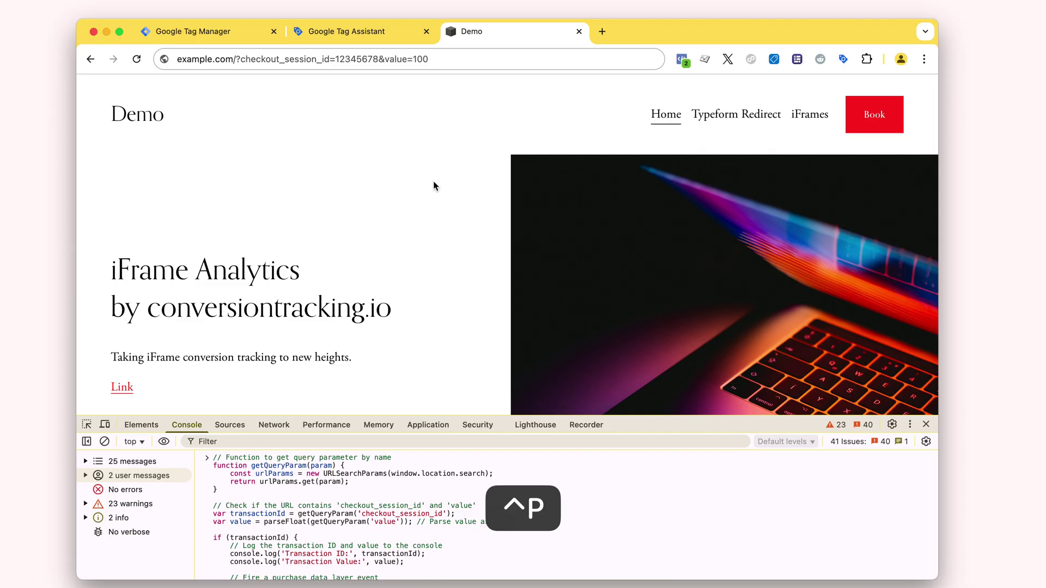
pyautogui.click(262, 58)
pyautogui.press('Up')
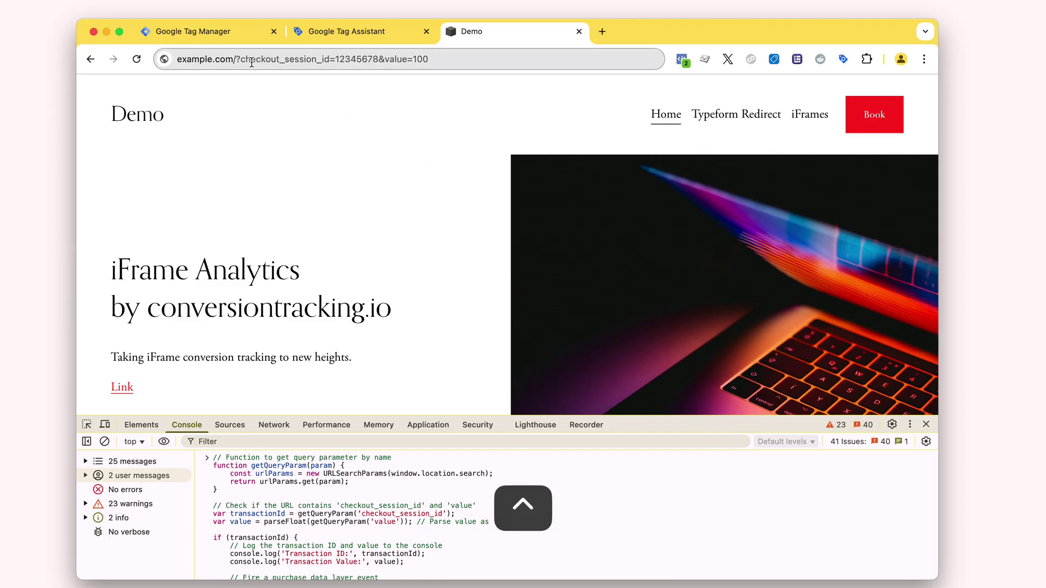
pyautogui.click(256, 94)
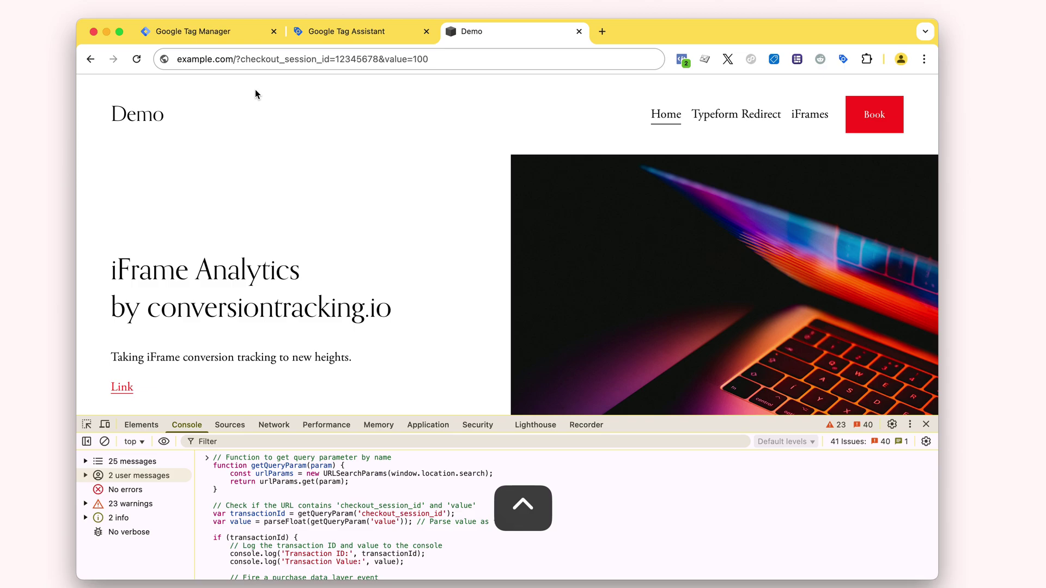
pyautogui.click(249, 59)
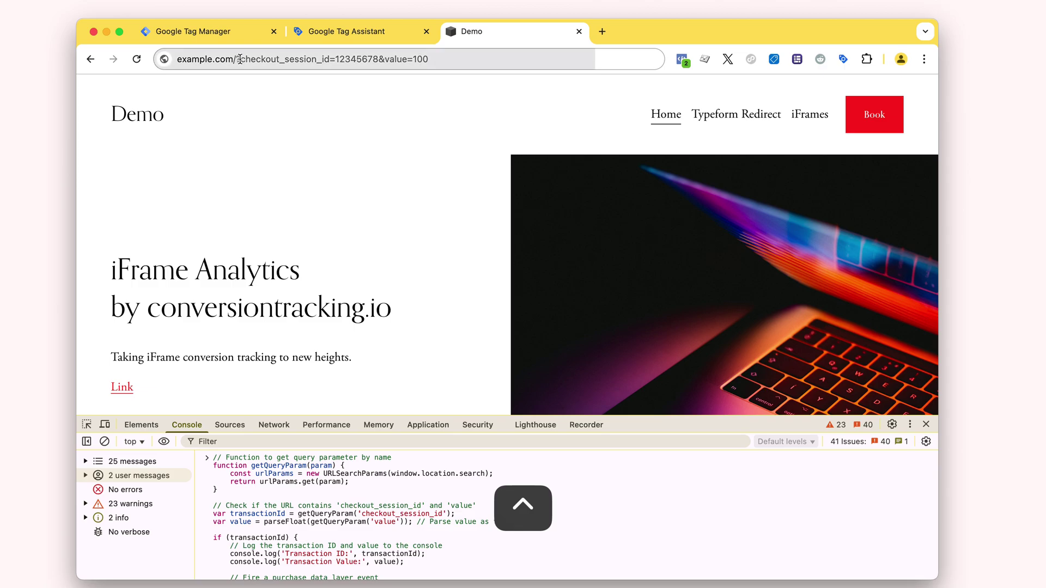
pyautogui.doubleClick(249, 59)
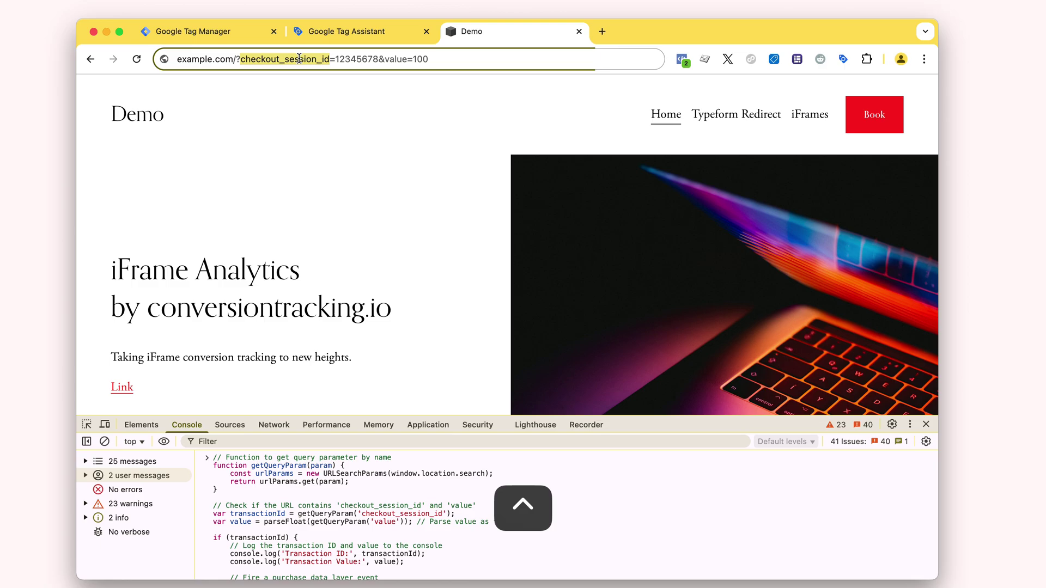
pyautogui.doubleClick(343, 59)
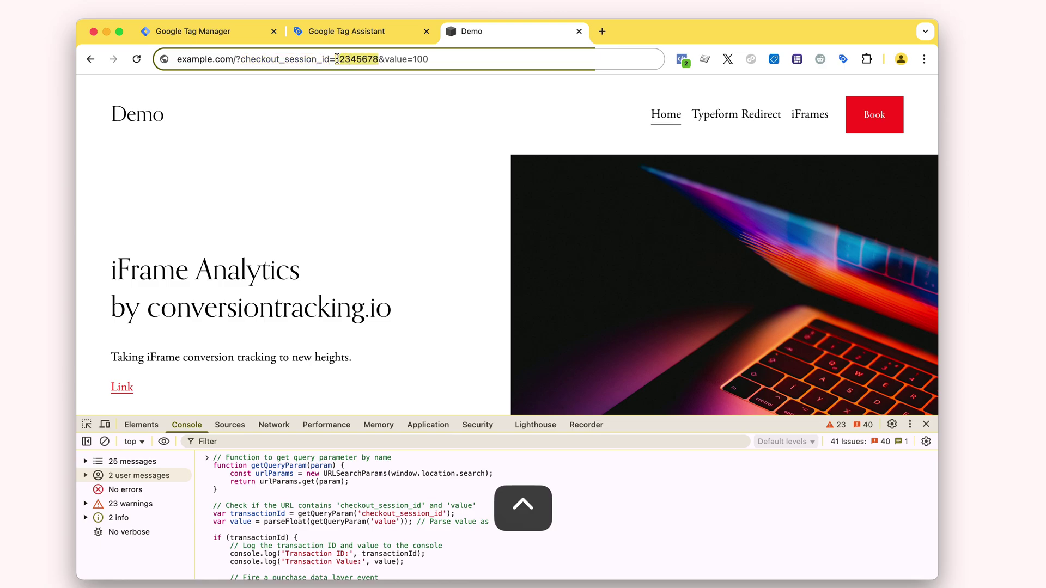
pyautogui.moveTo(335, 60); pyautogui.dragTo(382, 58)
pyautogui.scroll(-2, 470, 315)
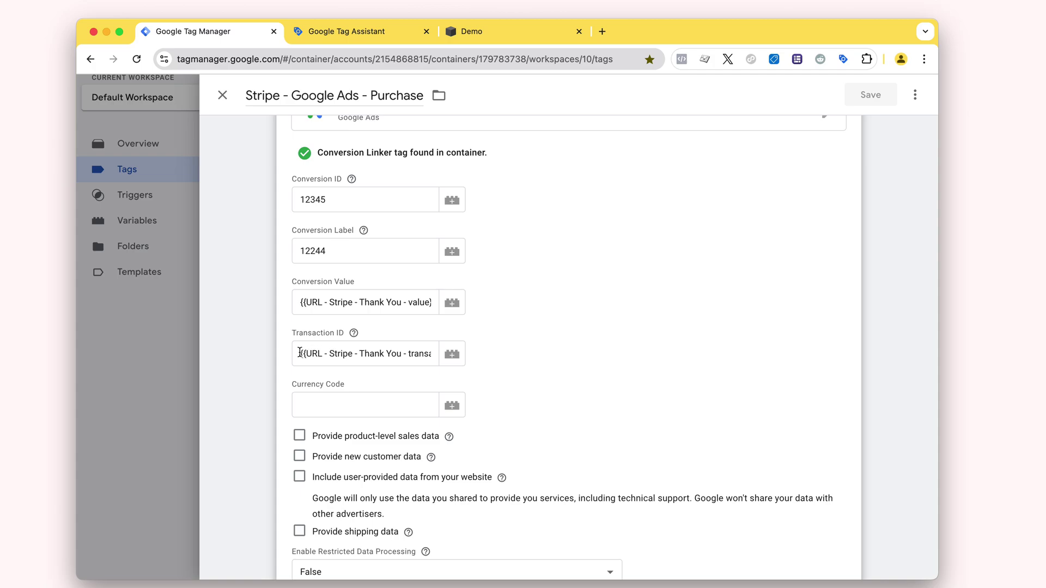
# Step: Highlight the purchase tag's Transaction ID variable, then go back to the Demo site
pyautogui.click(301, 353)
pyautogui.moveTo(302, 353); pyautogui.dragTo(486, 357)
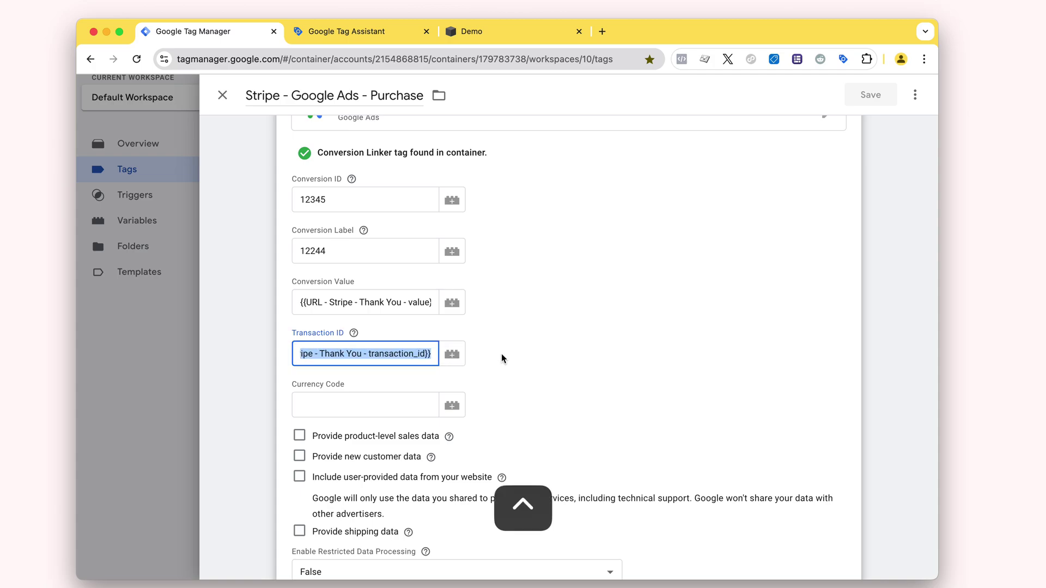
pyautogui.scroll(1, 502, 270)
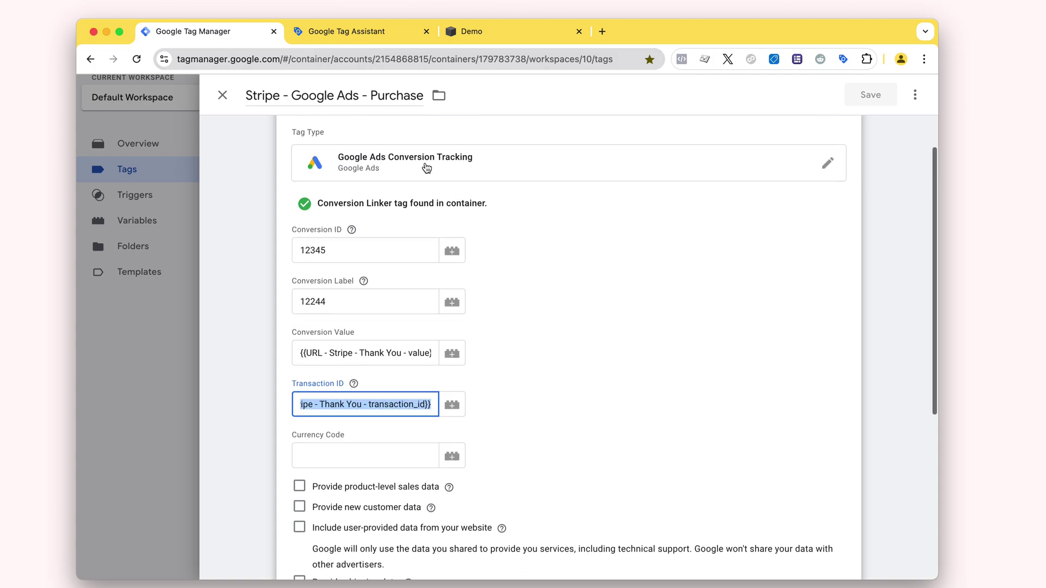
pyautogui.scroll(-1, 527, 335)
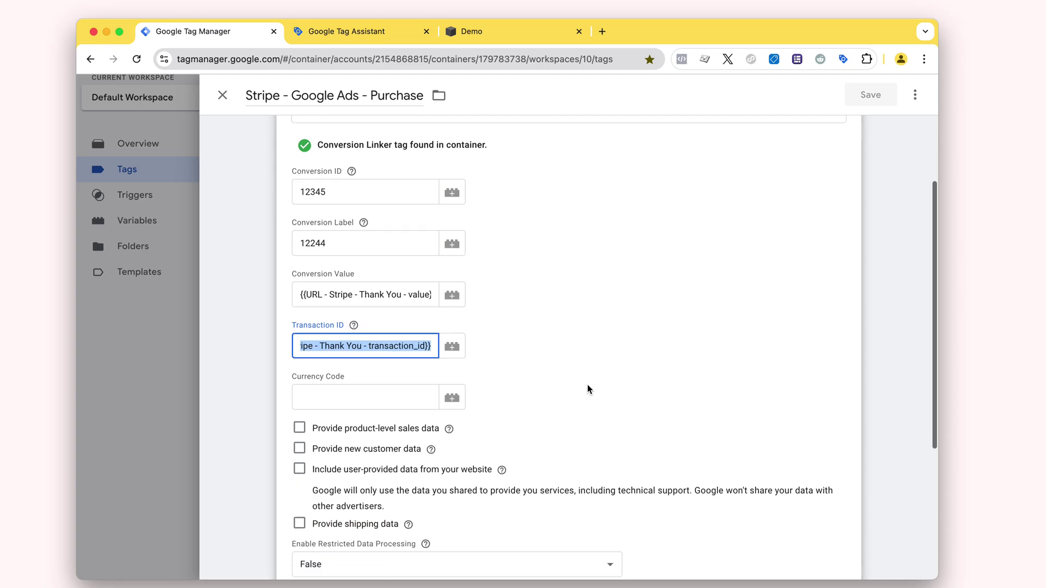
pyautogui.scroll(-1, 527, 336)
pyautogui.click(311, 319)
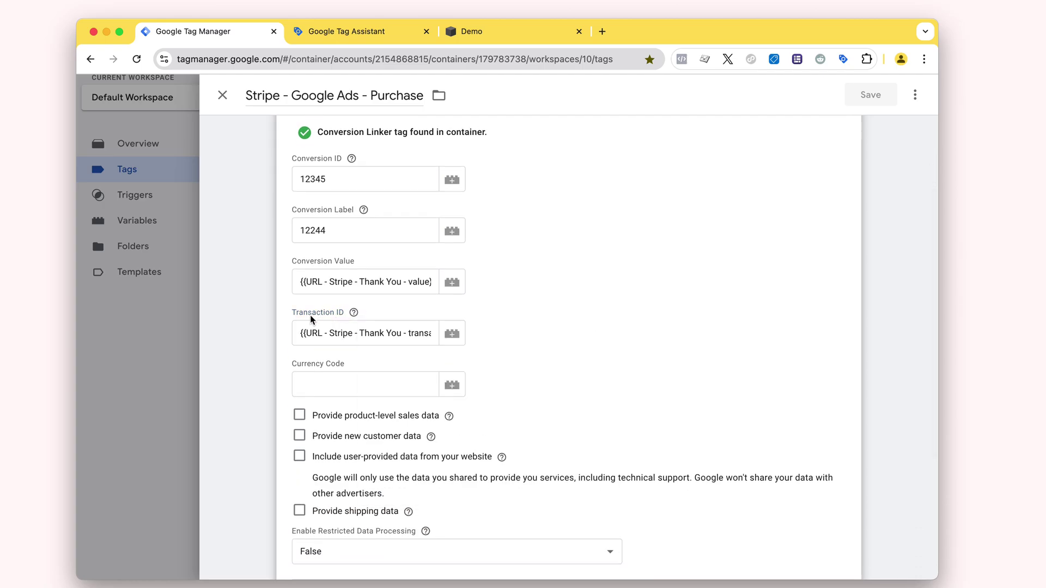
pyautogui.click(513, 32)
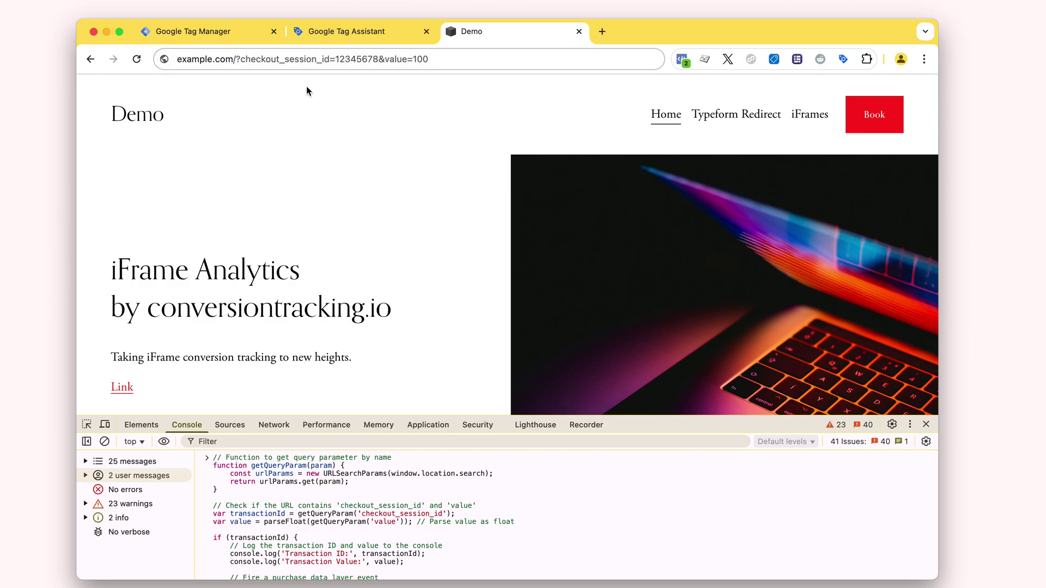
# Step: Highlight session id 12345678 and value 100 in the address bar, enlarging the window
pyautogui.doubleClick(356, 59)
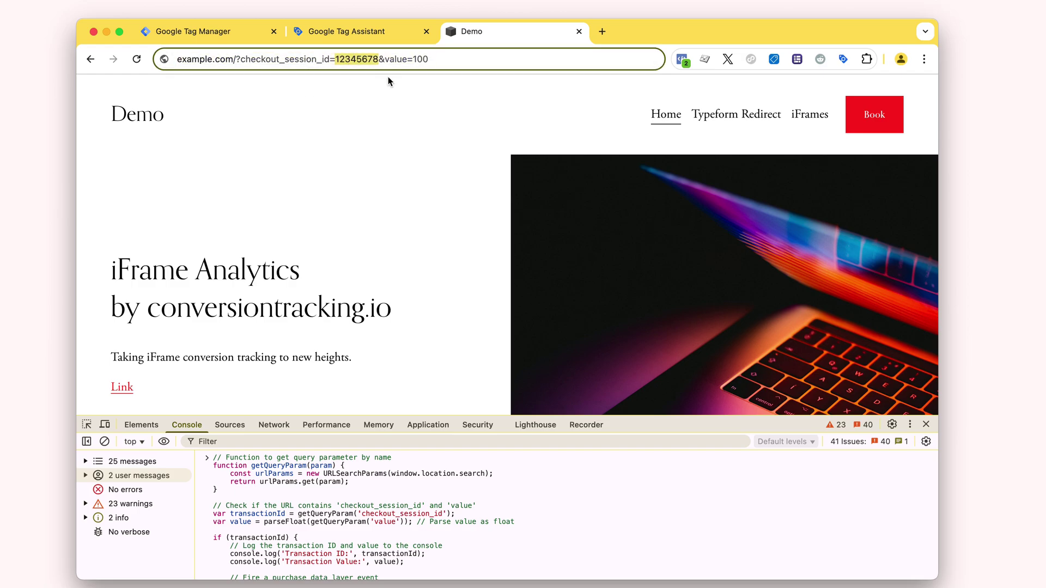
pyautogui.click(359, 60)
pyautogui.doubleClick(359, 59)
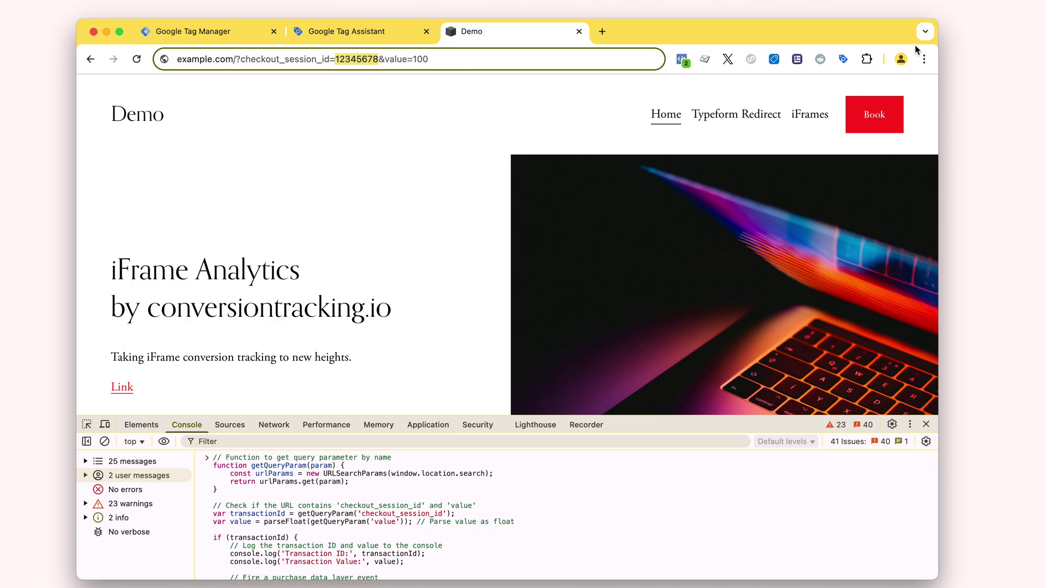
pyautogui.moveTo(935, 32); pyautogui.dragTo(939, 22)
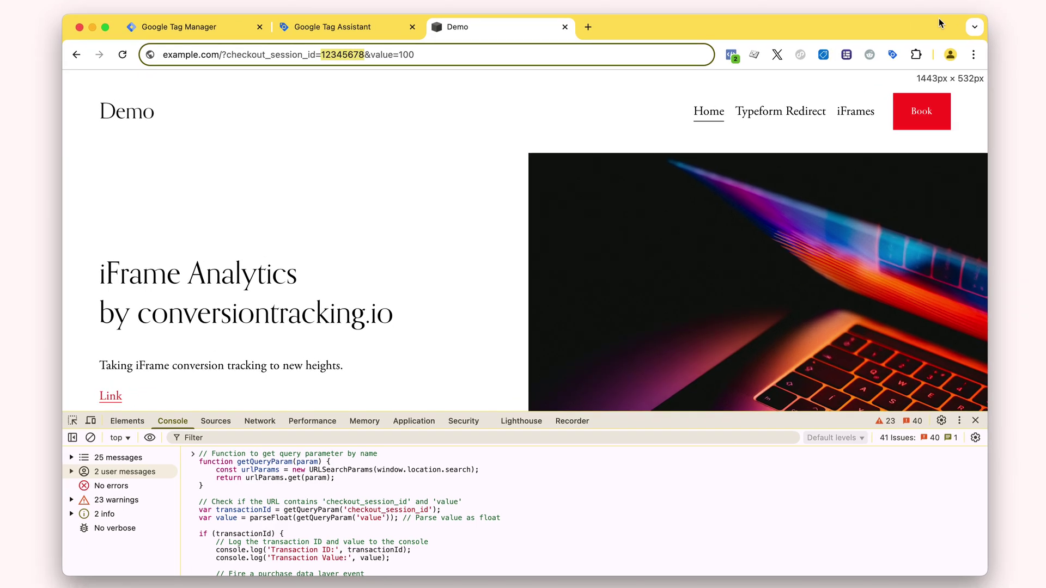
pyautogui.doubleClick(406, 54)
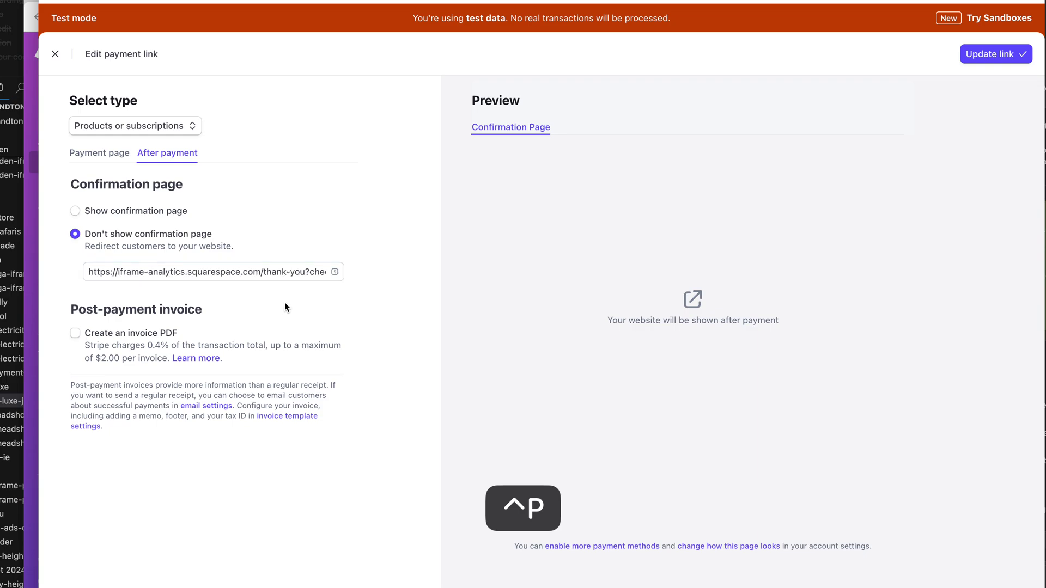
pyautogui.click(280, 271)
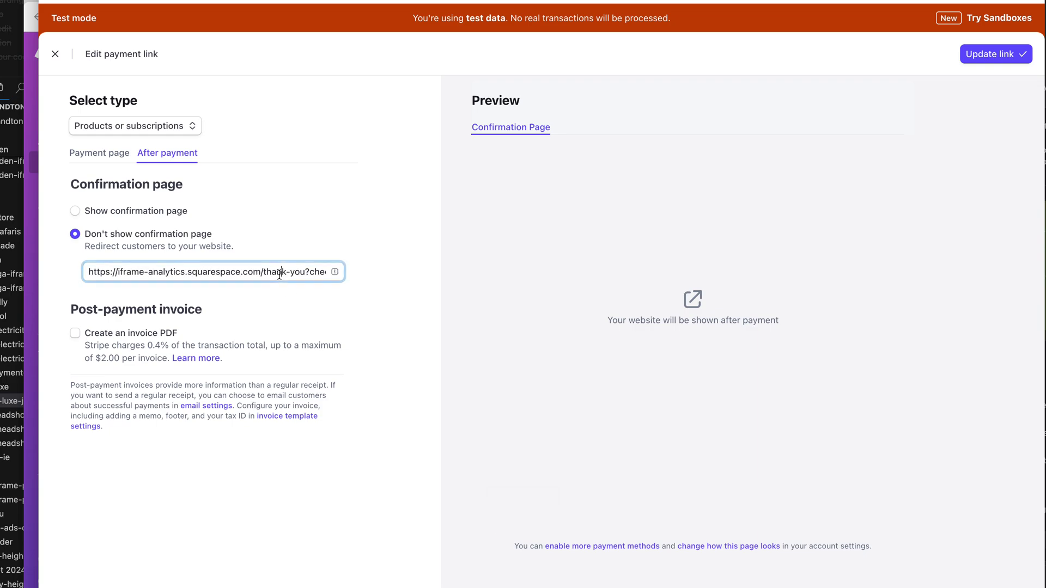
pyautogui.press('super+Right')
pyautogui.click(302, 288)
pyautogui.click(292, 271)
pyautogui.press('super+Right')
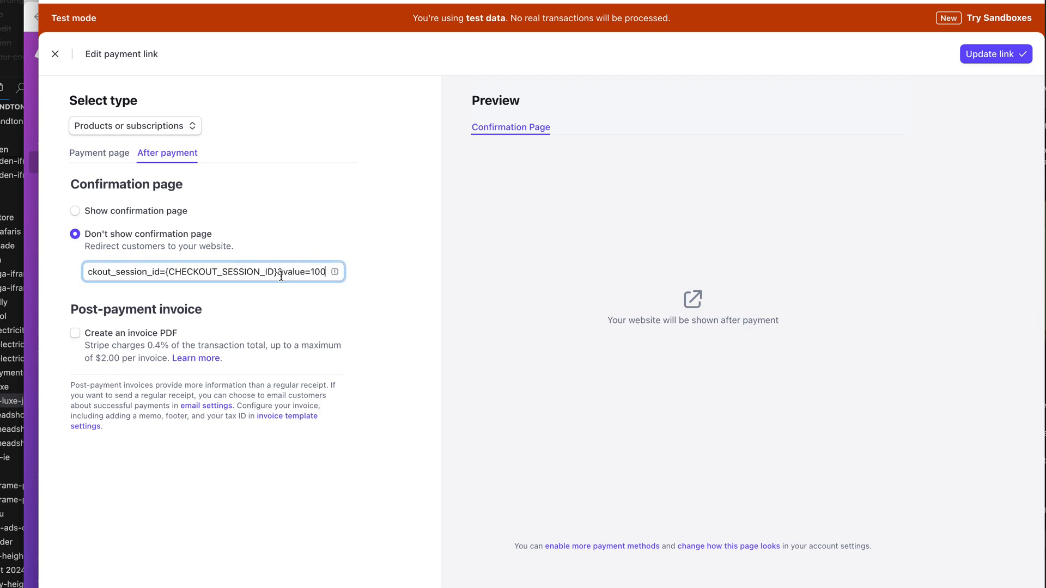
pyautogui.moveTo(282, 272); pyautogui.dragTo(335, 275)
pyautogui.click(356, 167)
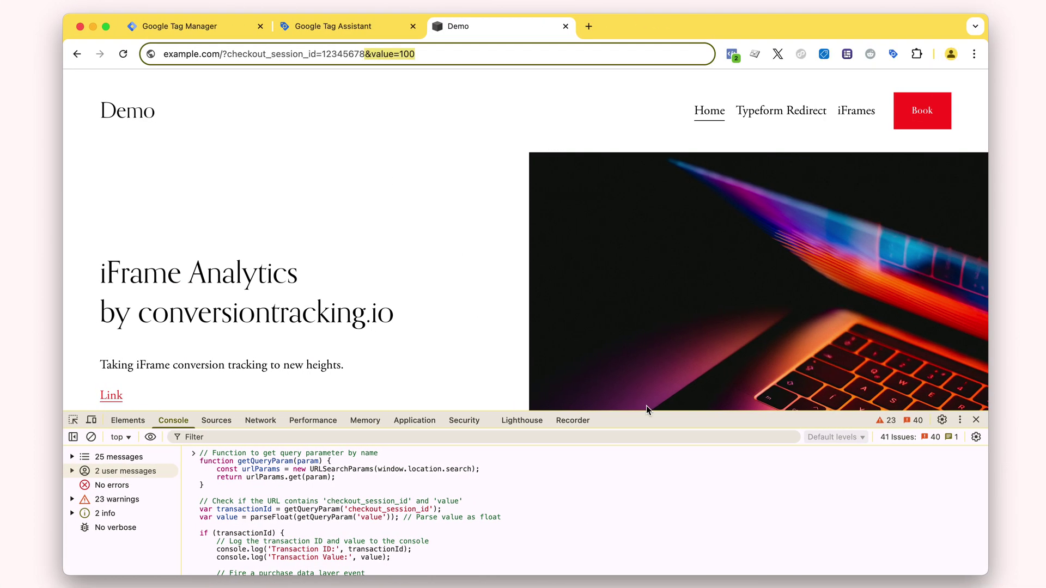
# Step: Enlarge and clear the console, then rerun the recalled purchase dataLayer script
pyautogui.moveTo(652, 413); pyautogui.dragTo(651, 188)
pyautogui.press('super+k')
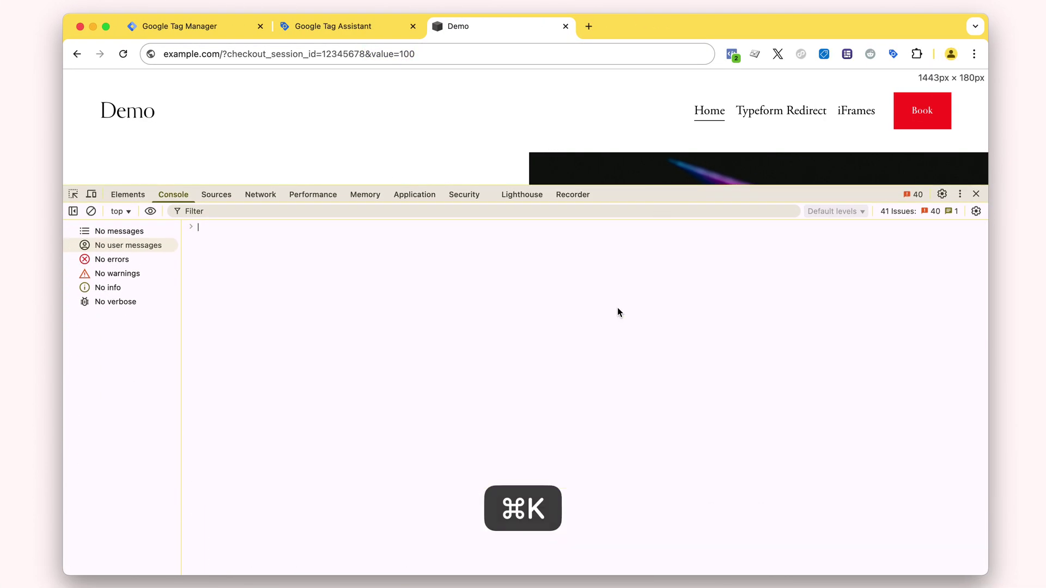
pyautogui.press('Up')
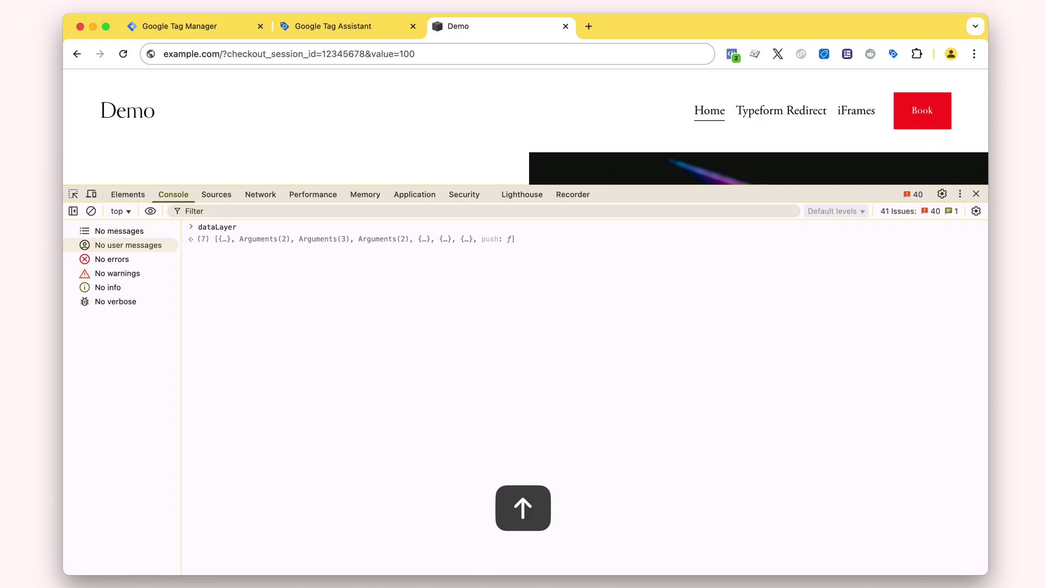
pyautogui.press('Up')
pyautogui.press('Return')
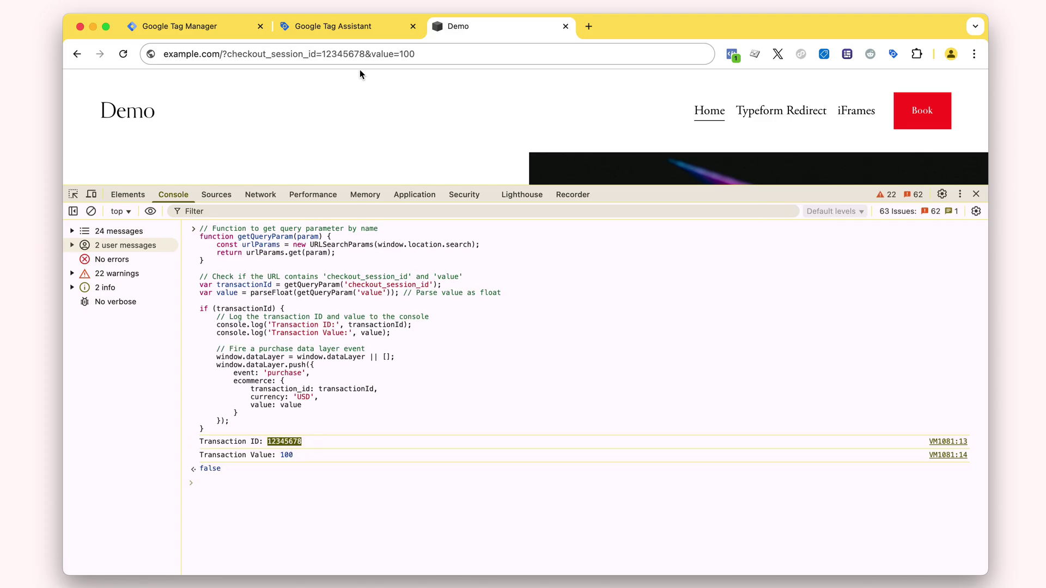
# Step: Highlight the address session id, the logged value 100, and the dataLayer.push block
pyautogui.doubleClick(341, 55)
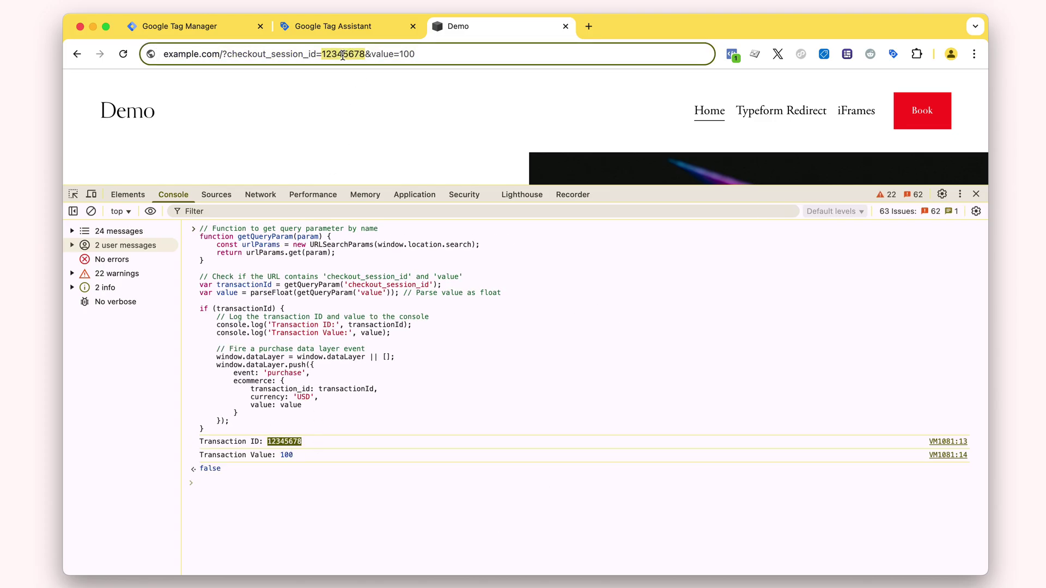
pyautogui.doubleClick(285, 455)
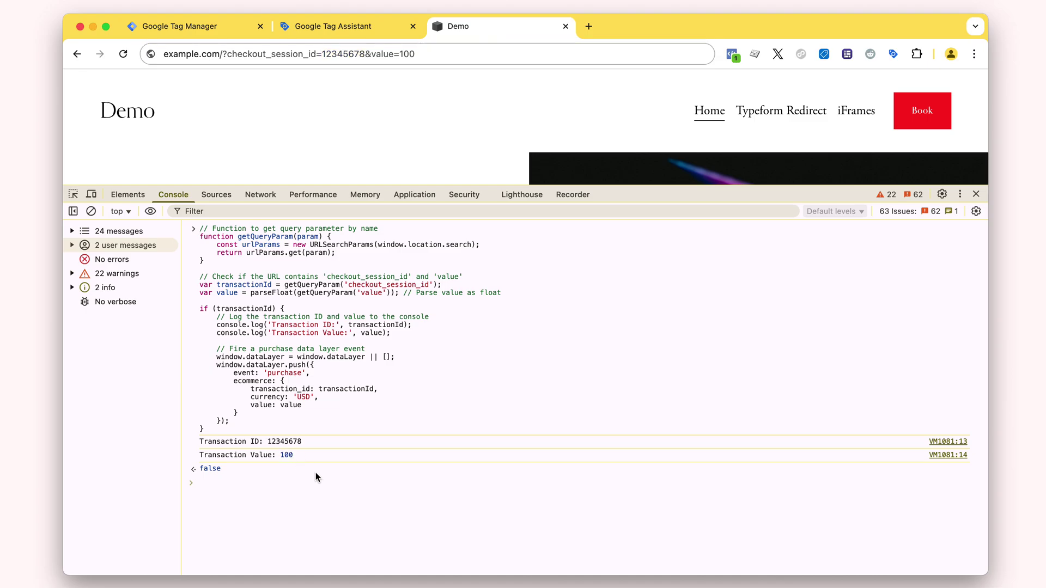
pyautogui.moveTo(227, 349); pyautogui.dragTo(345, 423)
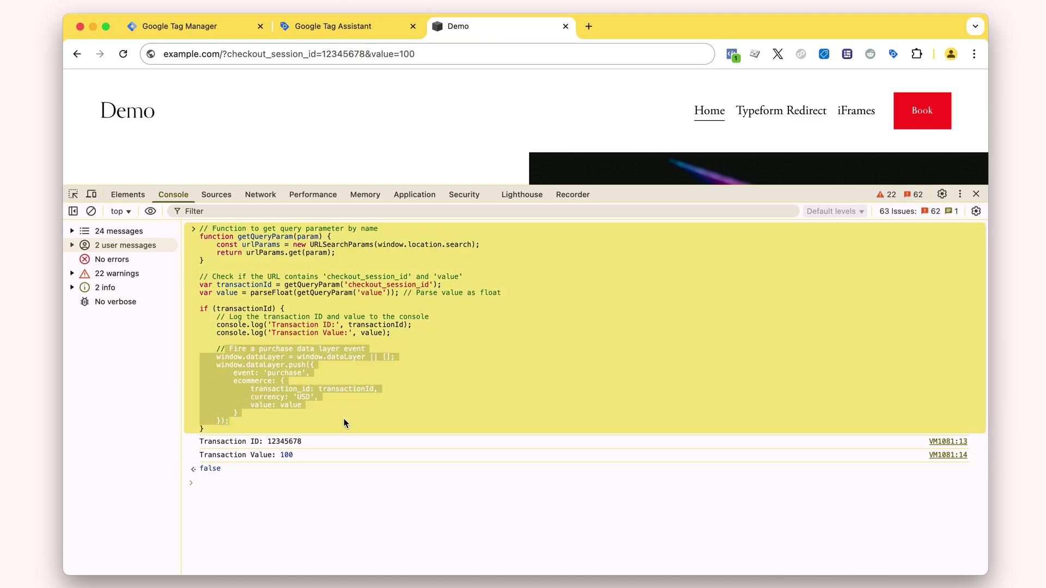
# Step: Print the dataLayer and expand entry 7's ecommerce object, highlighting currency
pyautogui.click(396, 548)
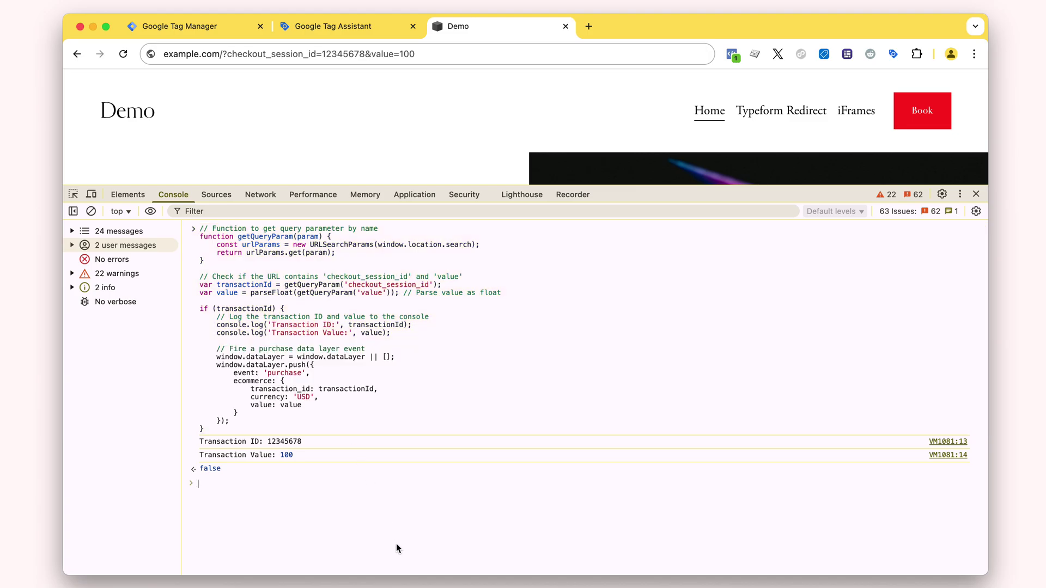
pyautogui.write('data')
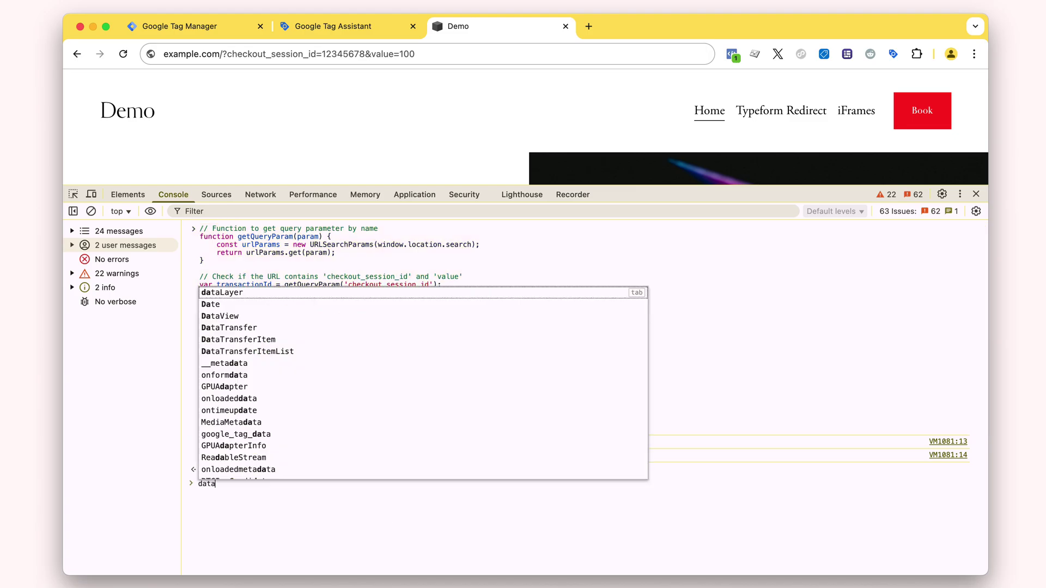
pyautogui.press('Tab')
pyautogui.press('Return')
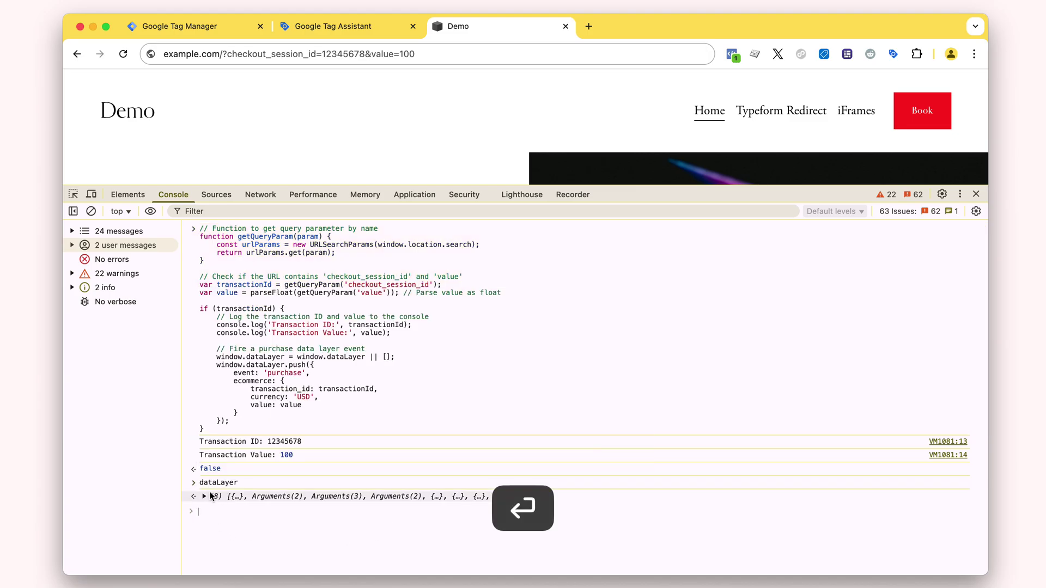
pyautogui.click(210, 497)
pyautogui.click(212, 512)
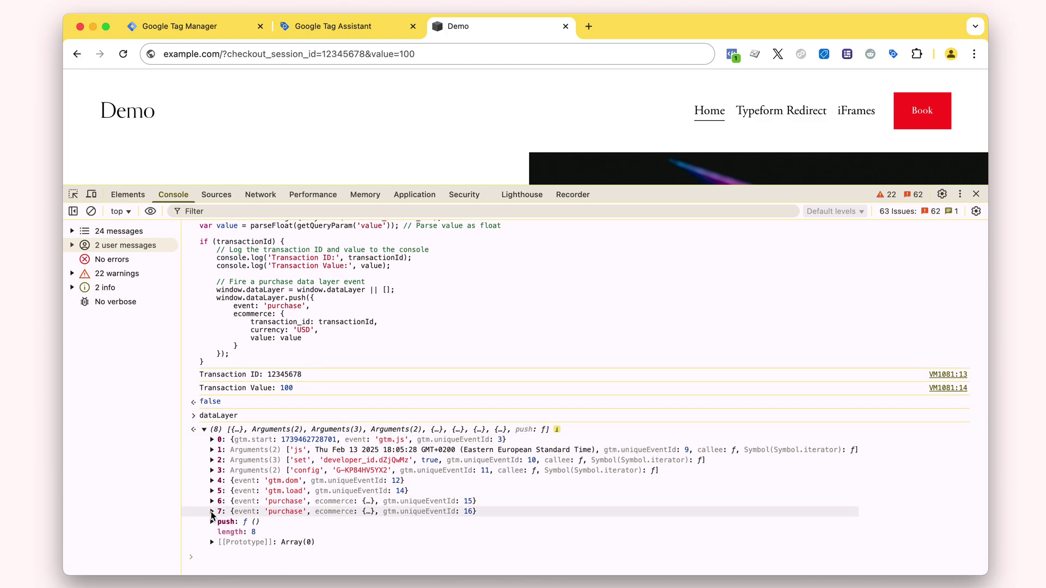
pyautogui.scroll(-2, 277, 491)
pyautogui.click(277, 482)
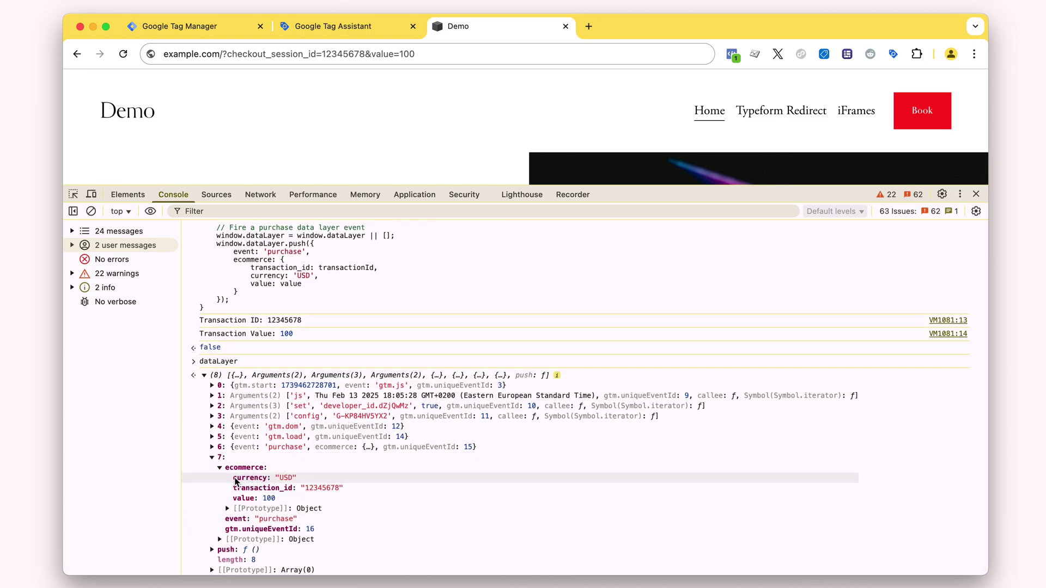
pyautogui.doubleClick(250, 480)
# Step: Highlight the &value=100 parameter in the page address
pyautogui.click(409, 108)
pyautogui.click(440, 53)
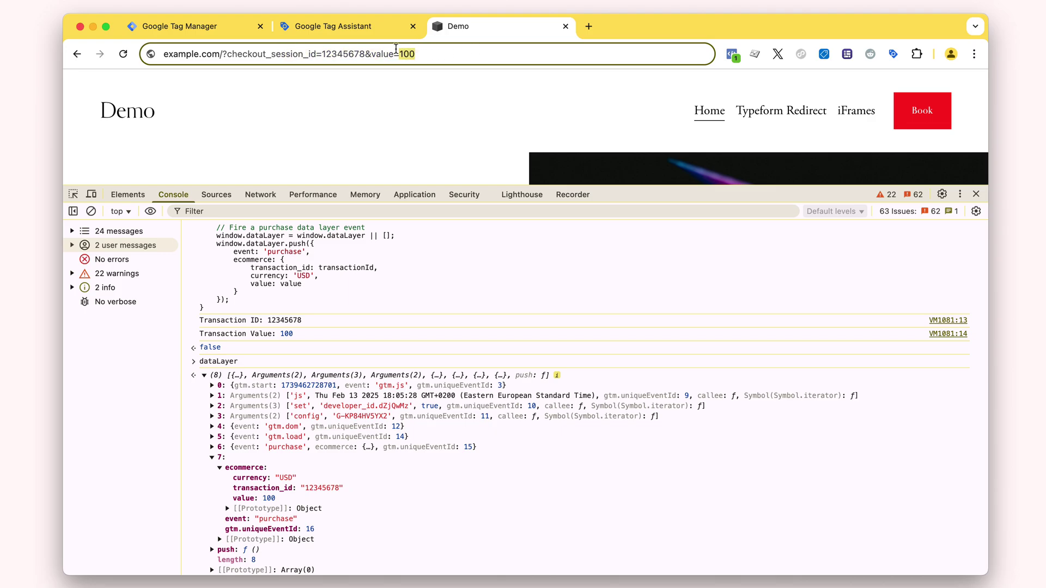
pyautogui.moveTo(415, 54); pyautogui.dragTo(364, 54)
pyautogui.moveTo(417, 54)
pyautogui.mouseDown()
pyautogui.moveTo(368, 54)
pyautogui.moveTo(415, 55)
pyautogui.mouseUp()
# Step: Widen and shift the browser window and fine-tune the DevTools panel height
pyautogui.moveTo(636, 192); pyautogui.dragTo(635, 212)
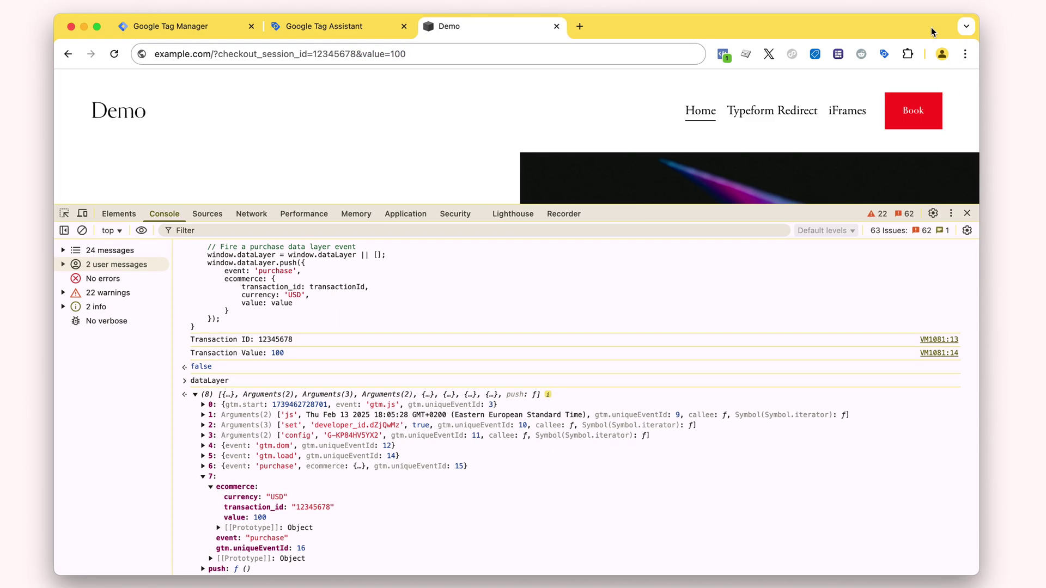
pyautogui.moveTo(987, 16)
pyautogui.mouseDown()
pyautogui.moveTo(973, 16)
pyautogui.moveTo(1011, 17)
pyautogui.mouseUp()
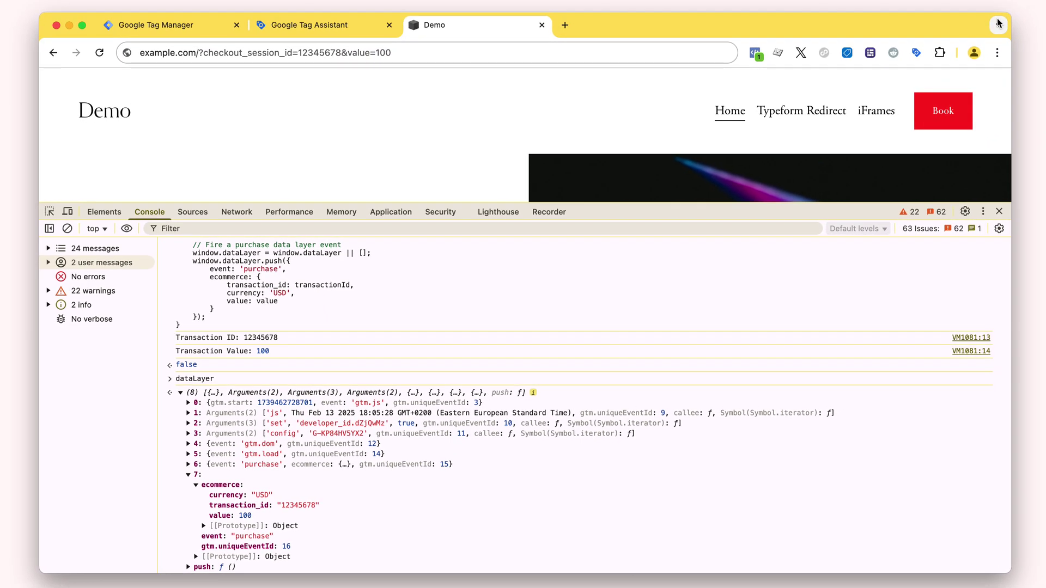
pyautogui.moveTo(1011, 18); pyautogui.dragTo(1024, 18)
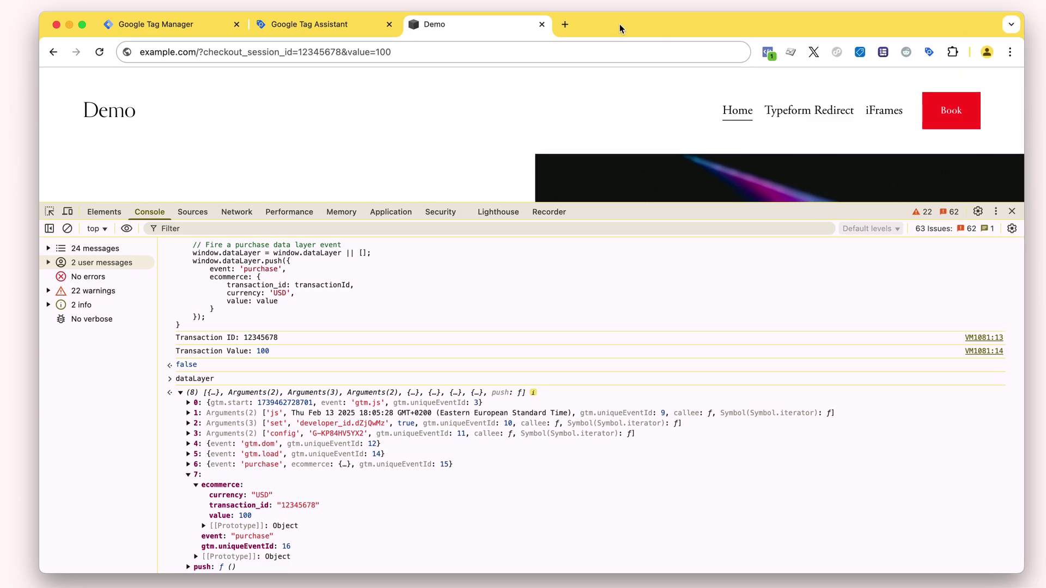
pyautogui.moveTo(620, 24); pyautogui.dragTo(616, 24)
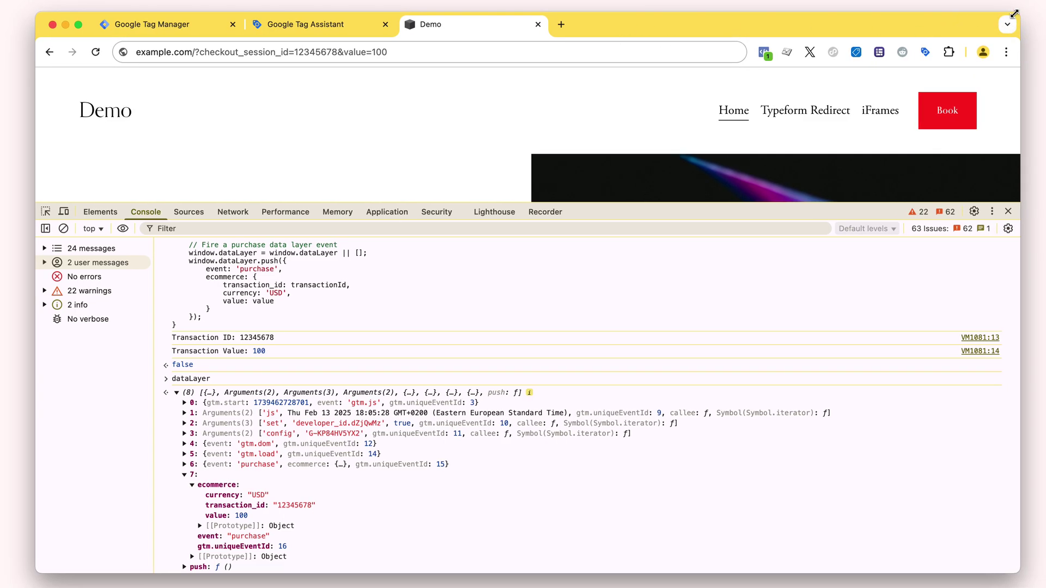
pyautogui.moveTo(1009, 22); pyautogui.dragTo(1019, 21)
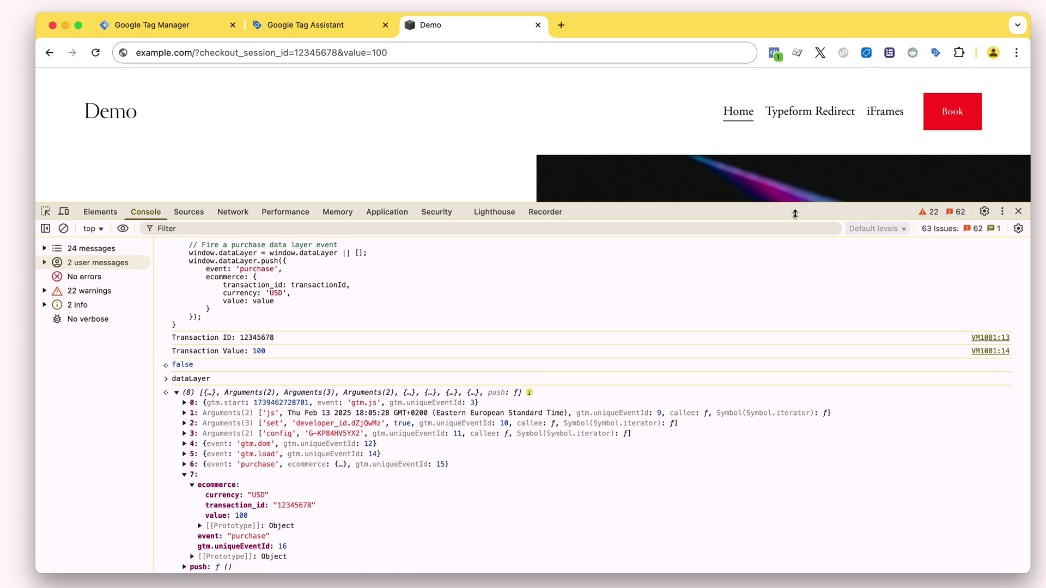
pyautogui.moveTo(782, 205); pyautogui.dragTo(782, 187)
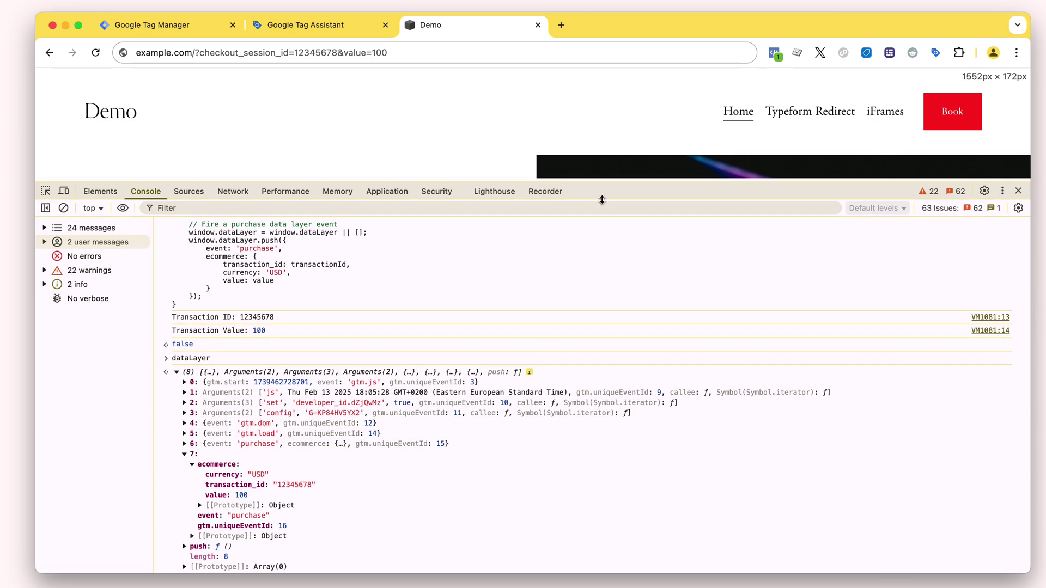
pyautogui.moveTo(605, 175); pyautogui.dragTo(605, 186)
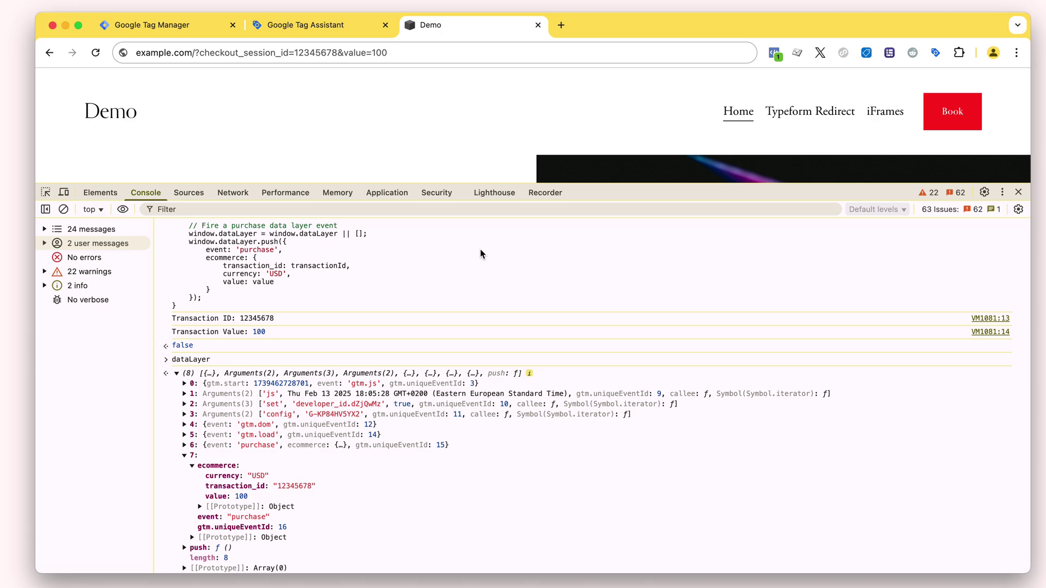
# Step: Switch to the Make.com scenario and center the webhook, Get Stripe Info and response modules
pyautogui.hotkey('ctrl', 'p')
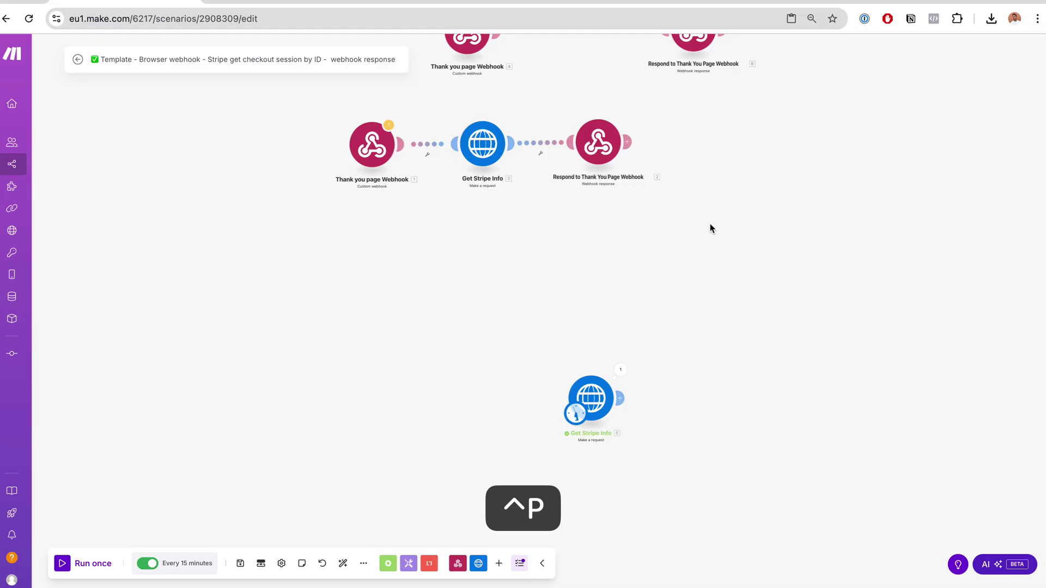
pyautogui.moveTo(710, 224); pyautogui.dragTo(699, 315)
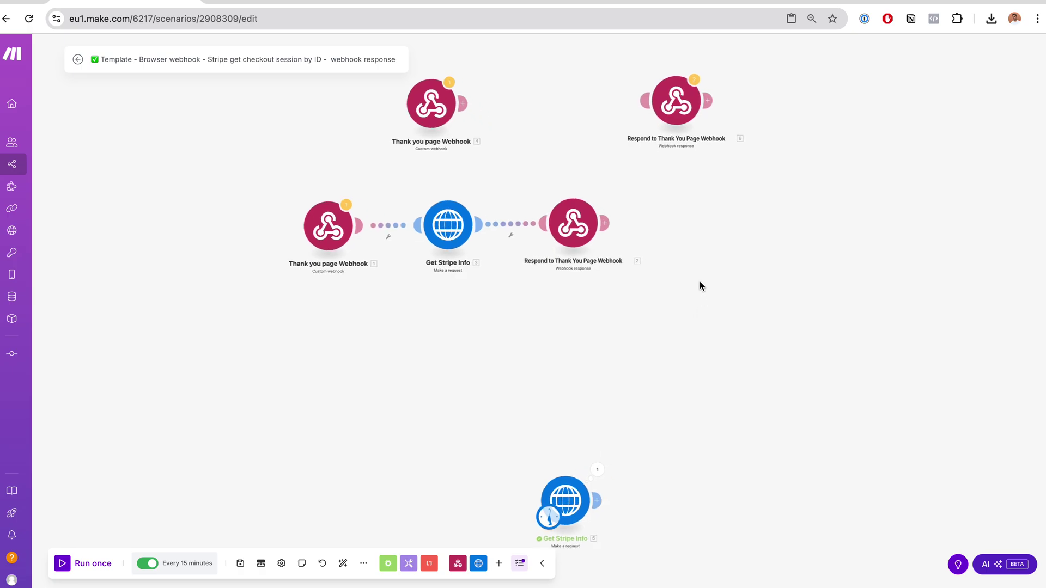
pyautogui.scroll(2, 476, 357)
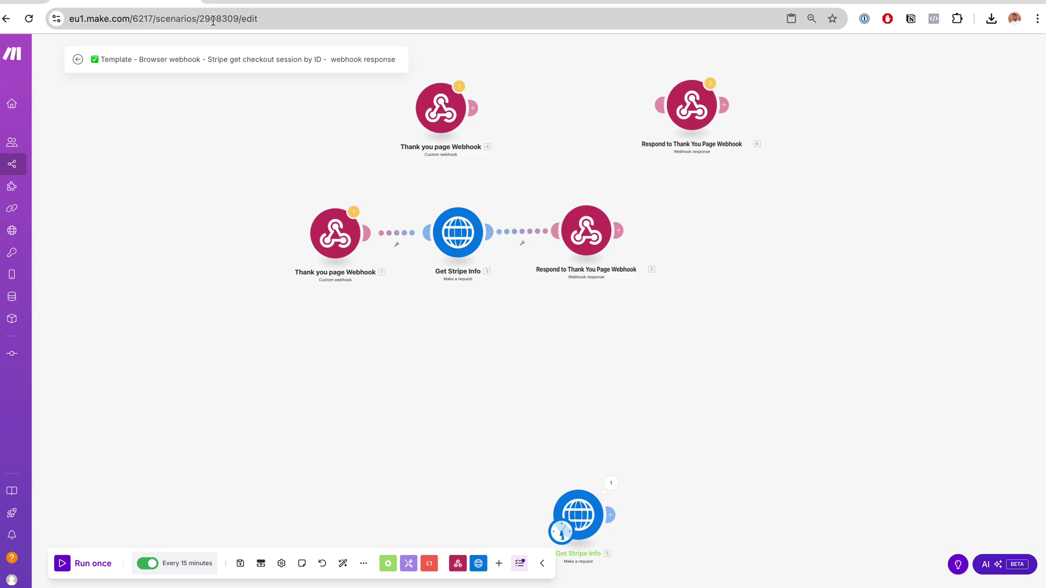
pyautogui.moveTo(268, 119); pyautogui.dragTo(273, 133)
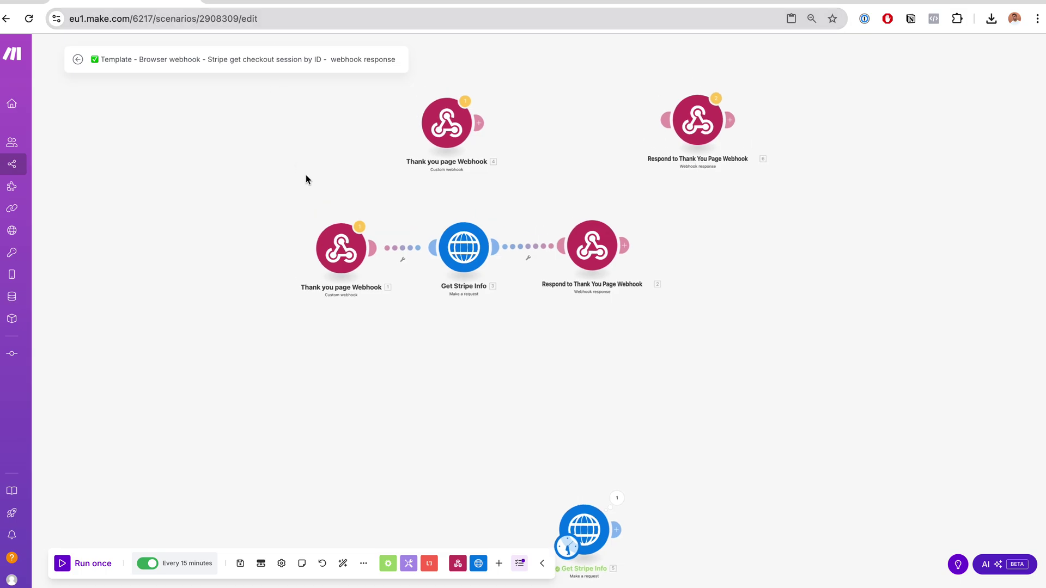
# Step: In the Demo site, shrink DevTools and clear all console output, then return to Make
pyautogui.hotkey('ctrl', 'Right')
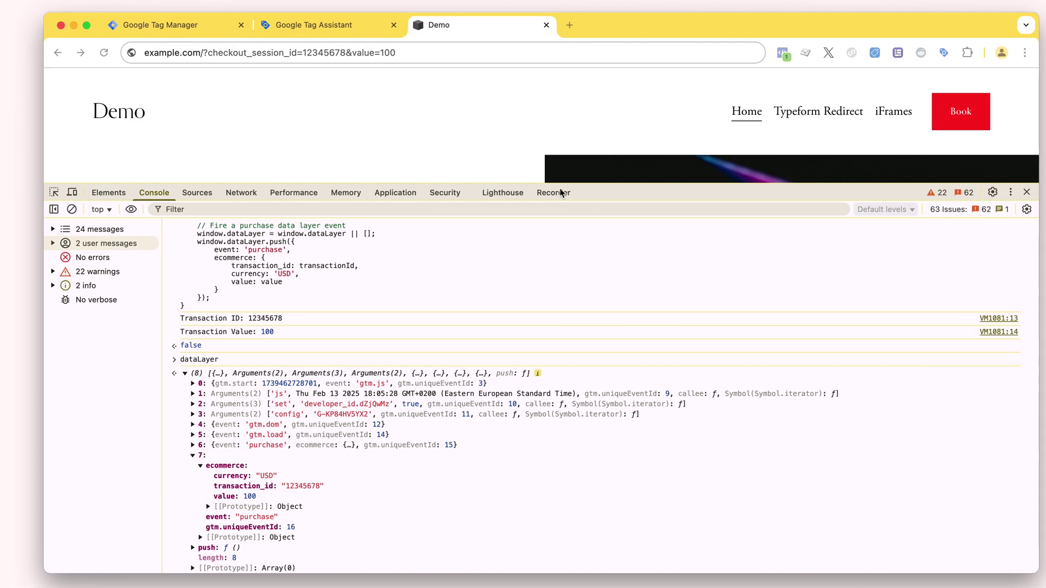
pyautogui.moveTo(559, 183); pyautogui.dragTo(720, 329)
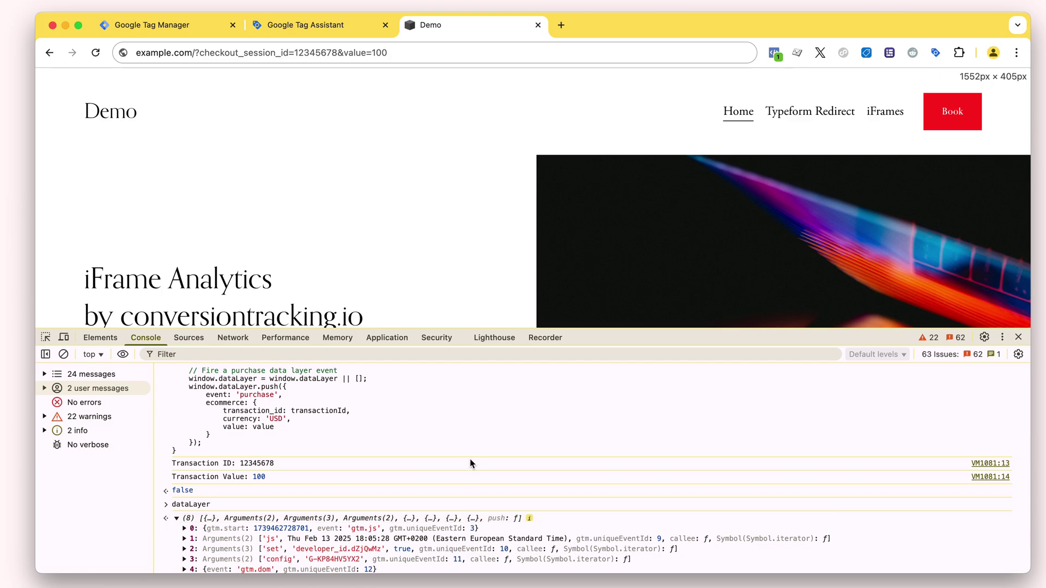
pyautogui.press('super+k')
pyautogui.click(220, 371)
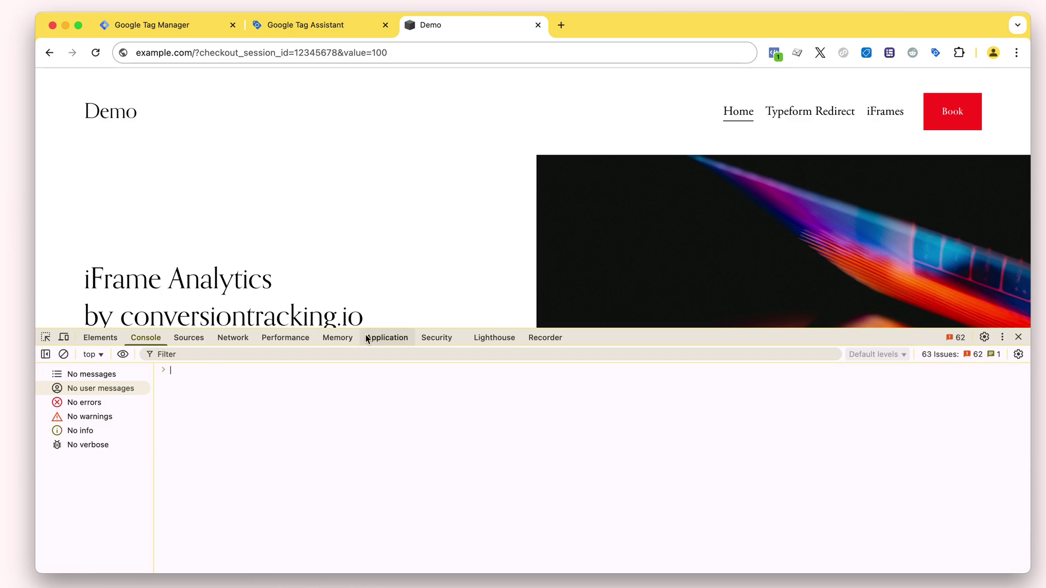
pyautogui.hotkey('ctrl', 'Right')
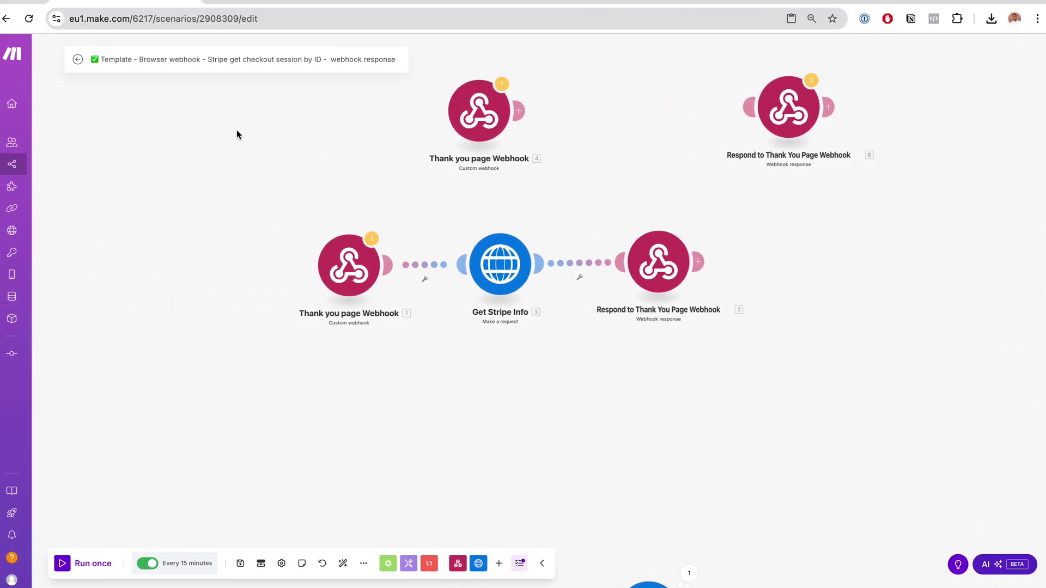
# Step: Open the Thank you page webhook, select its hook.eu1.make.com address, and close the dialog
pyautogui.click(337, 262)
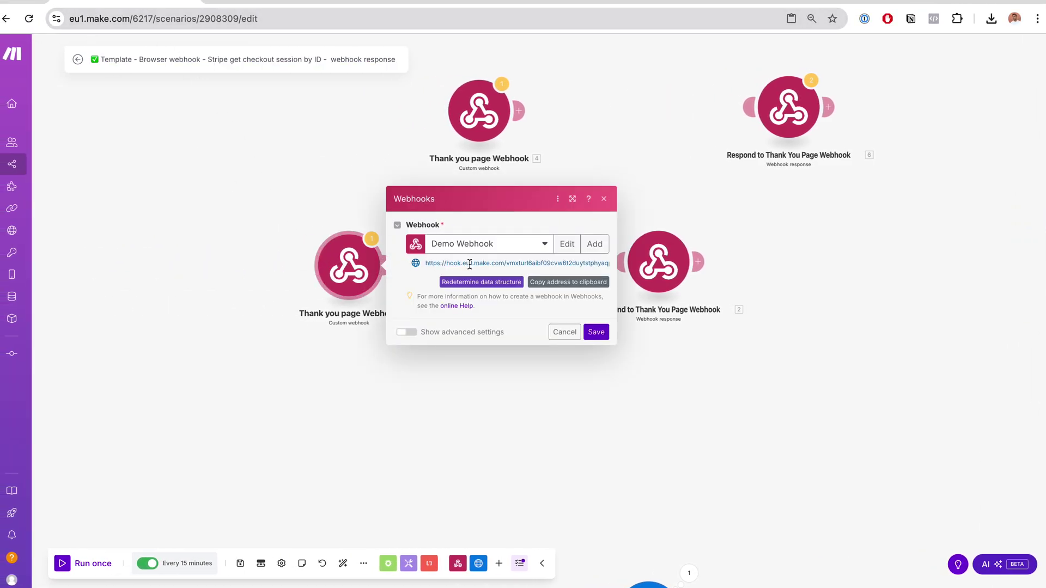
pyautogui.moveTo(425, 263); pyautogui.dragTo(579, 266)
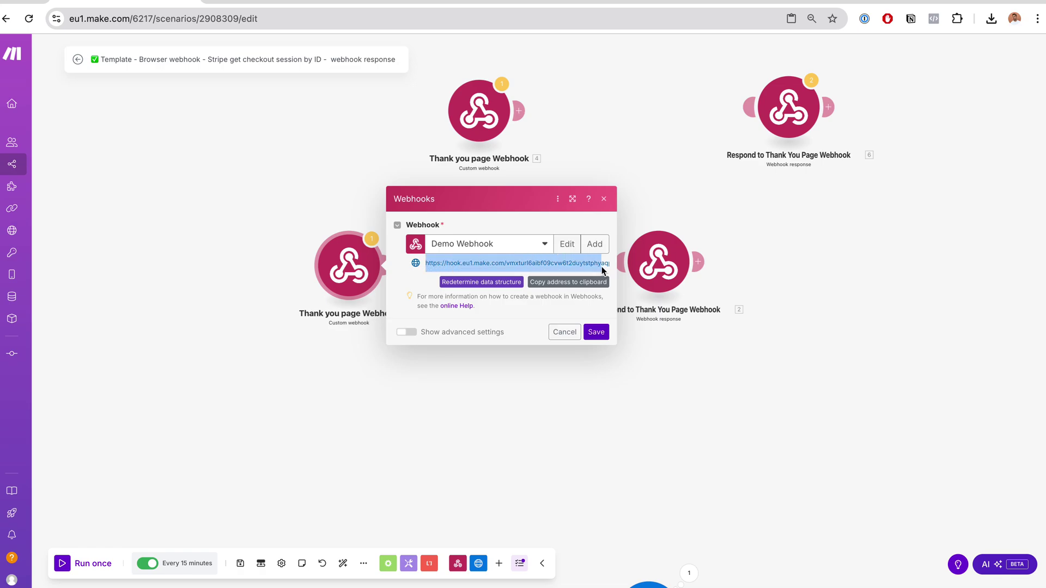
pyautogui.click(421, 265)
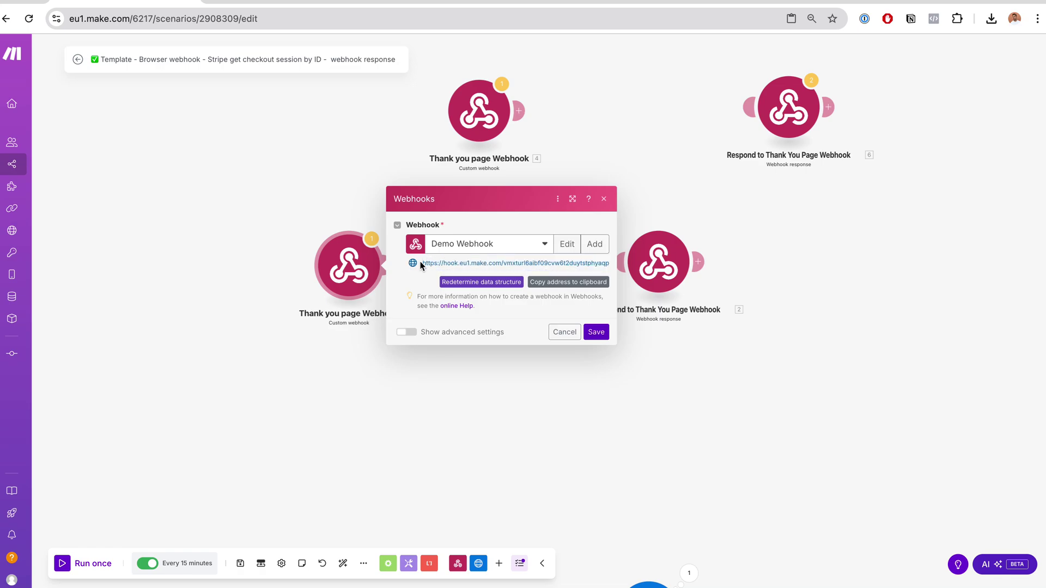
pyautogui.moveTo(422, 263); pyautogui.dragTo(606, 266)
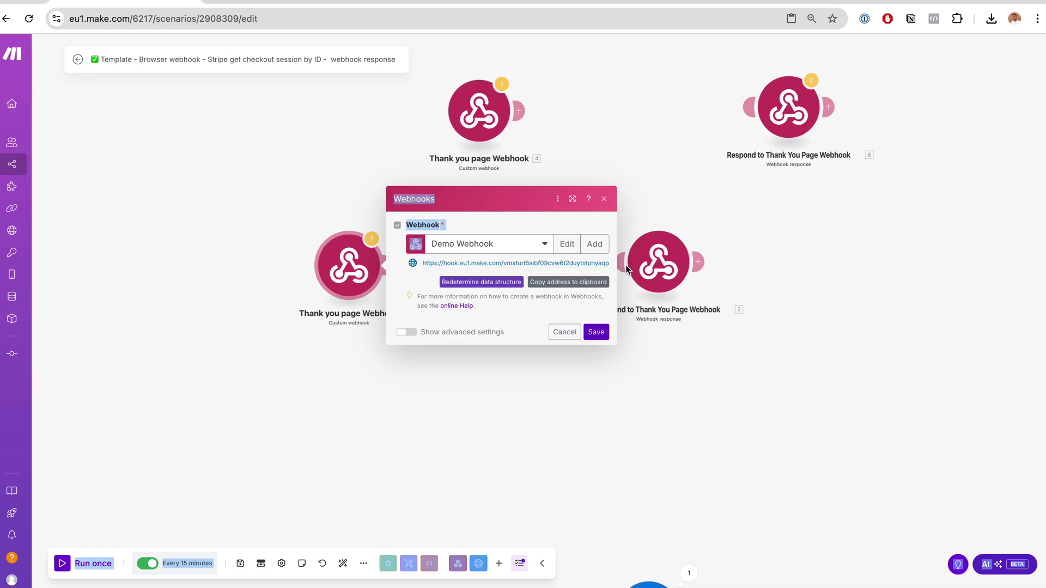
pyautogui.click(420, 268)
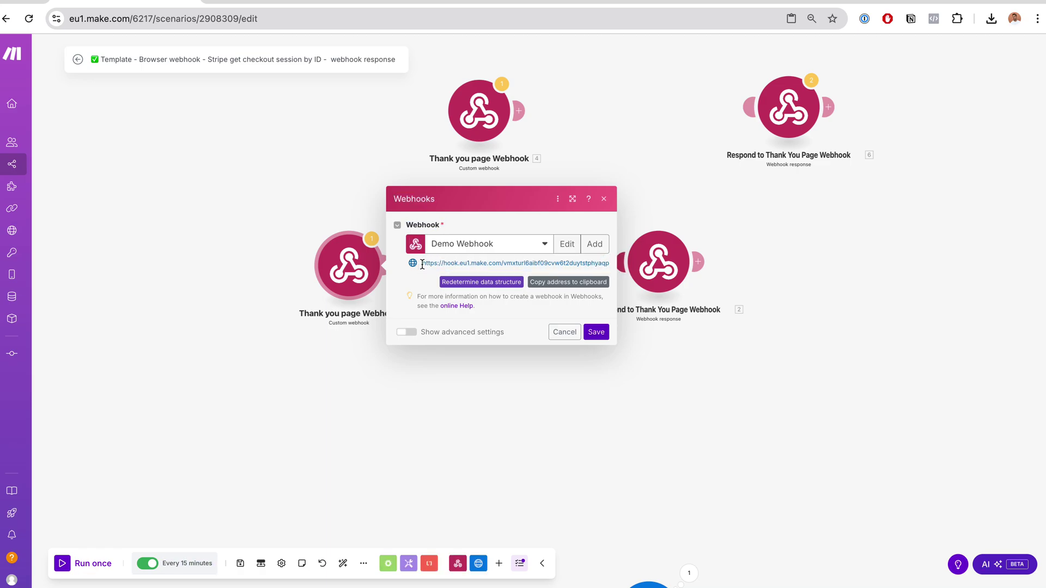
pyautogui.moveTo(422, 263); pyautogui.dragTo(546, 265)
pyautogui.press('Escape')
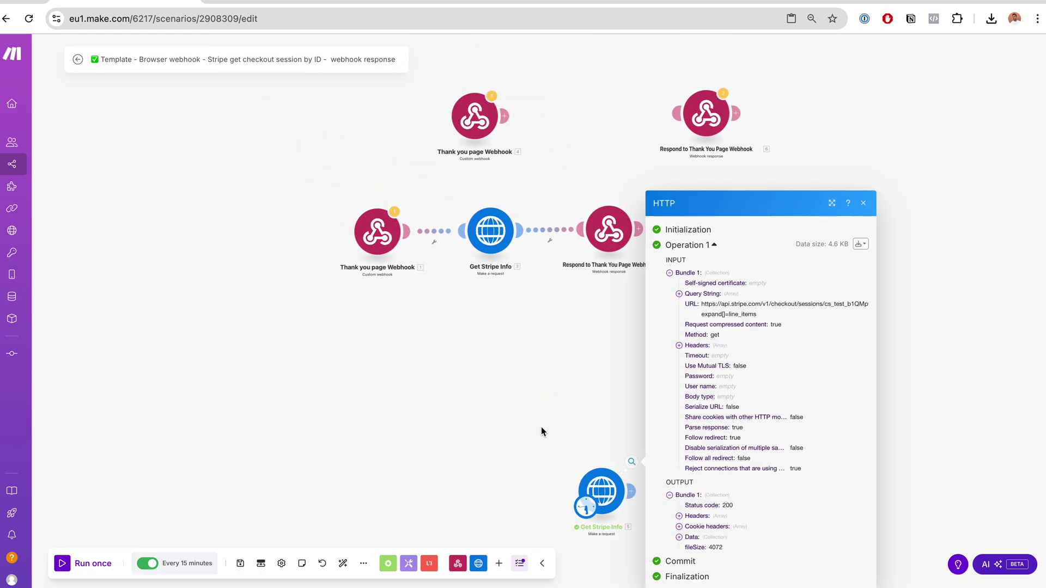
# Step: Expand Get Stripe Info's Data and nested collections, then select the customer's name and email
pyautogui.moveTo(541, 426); pyautogui.dragTo(475, 261)
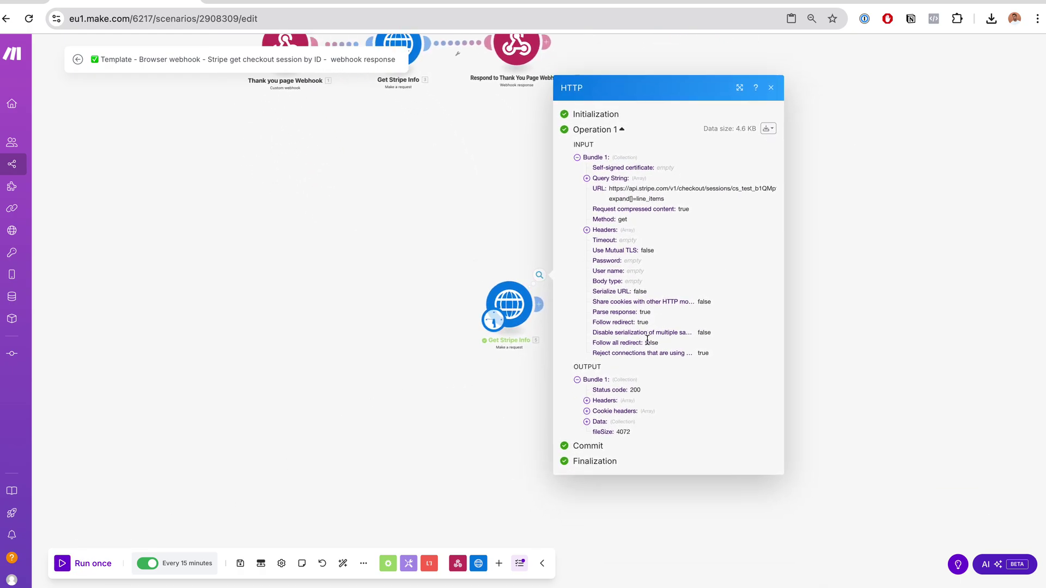
pyautogui.click(586, 422)
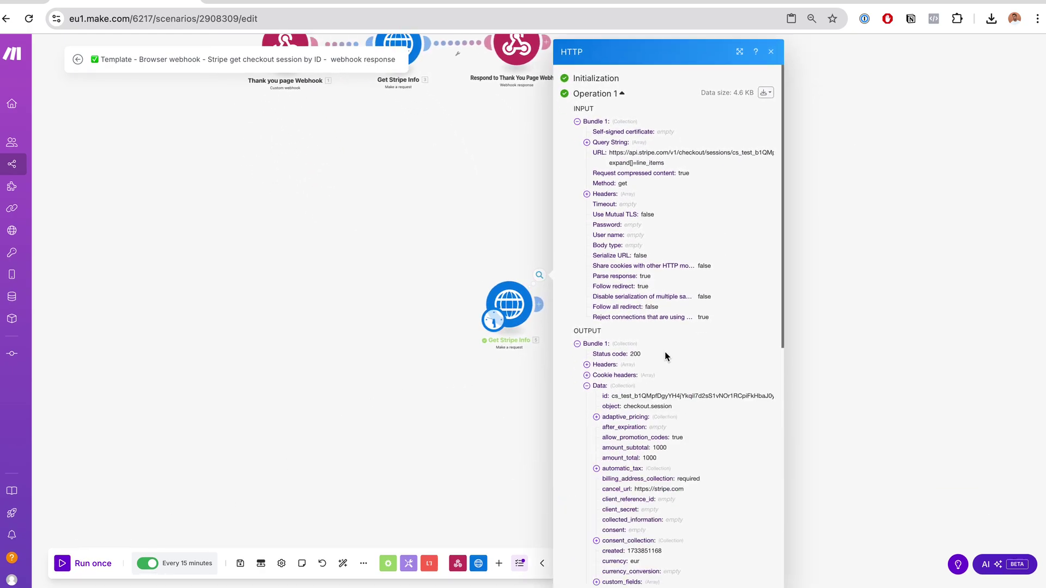
pyautogui.scroll(-5, 674, 351)
pyautogui.scroll(-3, 673, 351)
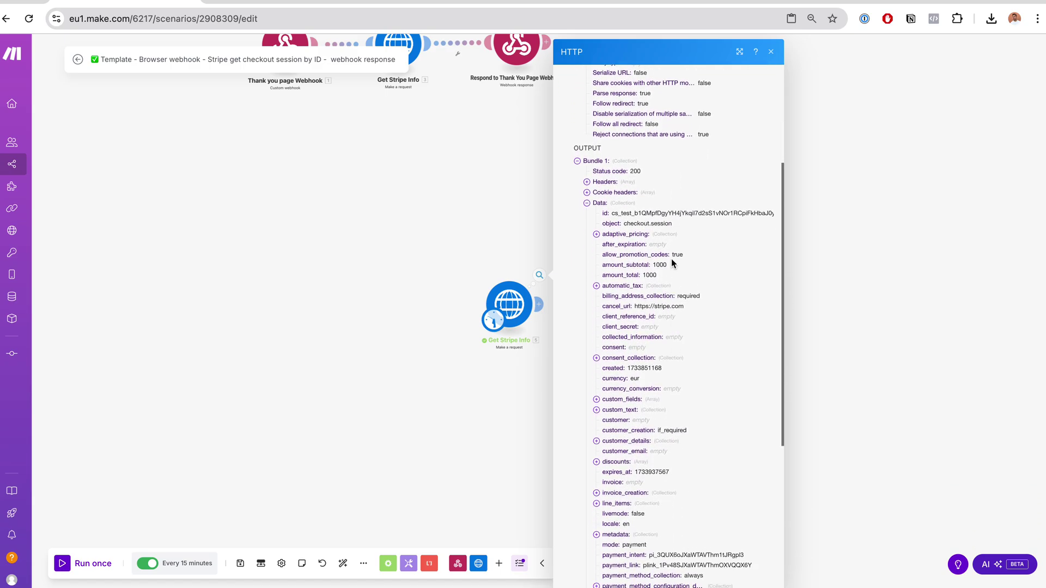
pyautogui.scroll(-3, 671, 259)
pyautogui.scroll(-3, 674, 242)
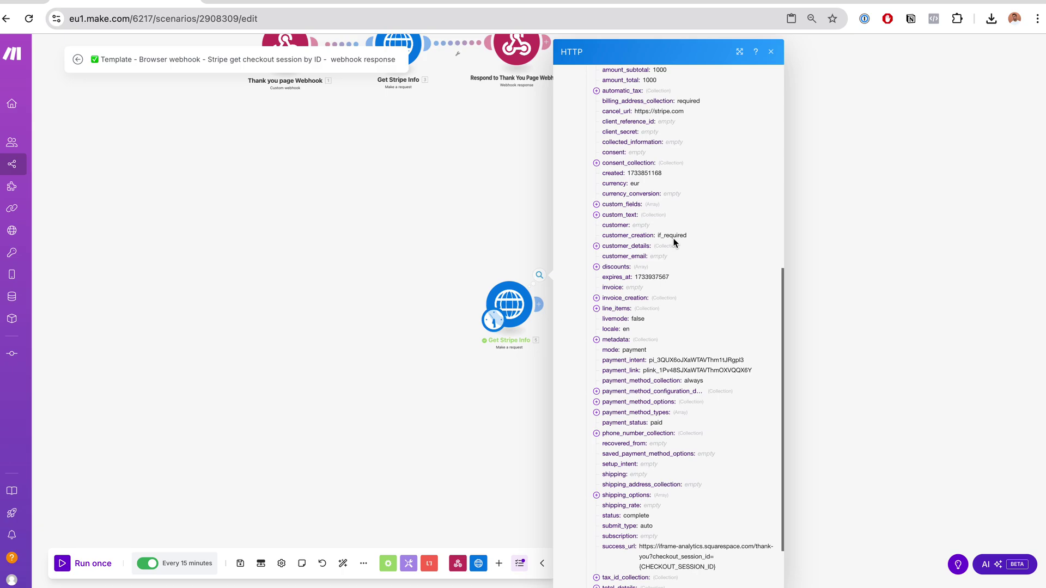
pyautogui.scroll(-3, 674, 242)
pyautogui.scroll(-2, 675, 242)
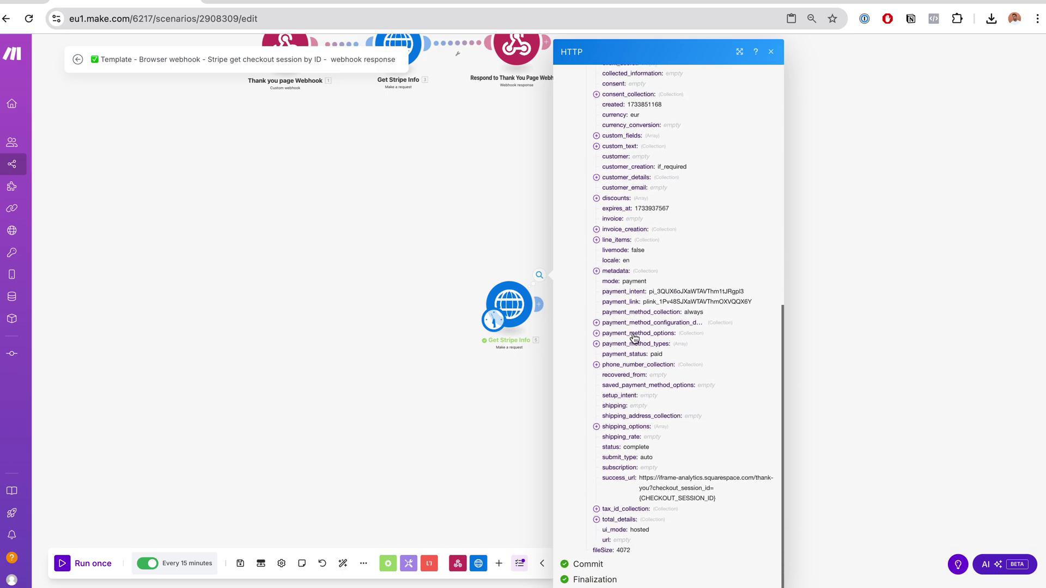
pyautogui.scroll(-1, 634, 340)
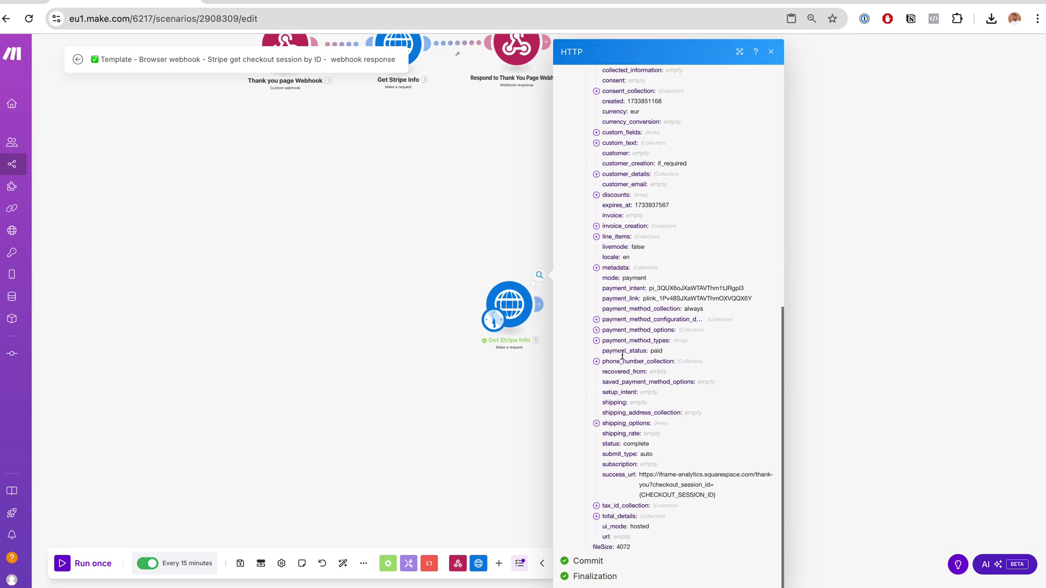
pyautogui.click(596, 506)
pyautogui.scroll(-1, 629, 482)
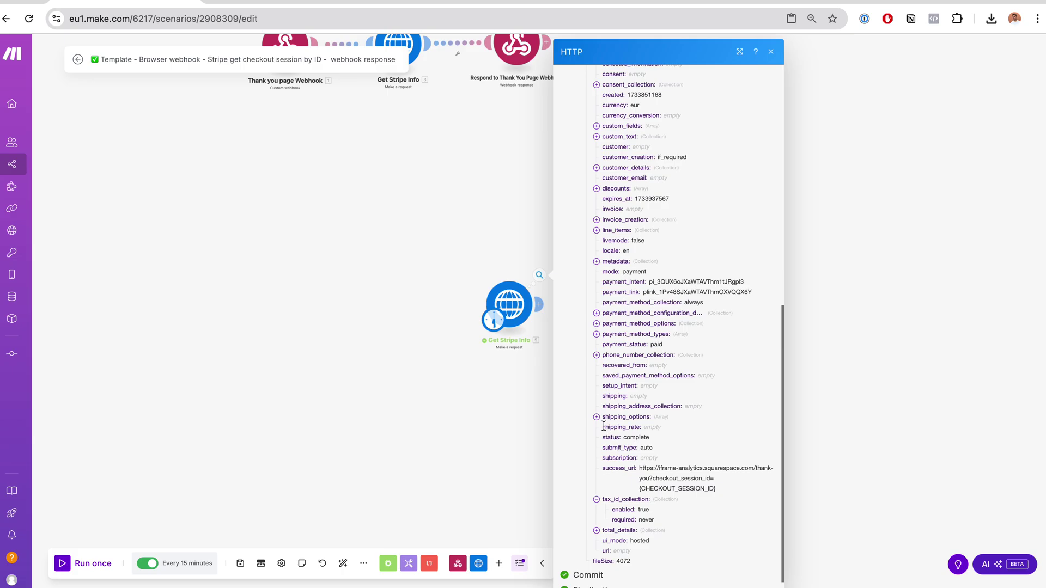
pyautogui.click(597, 417)
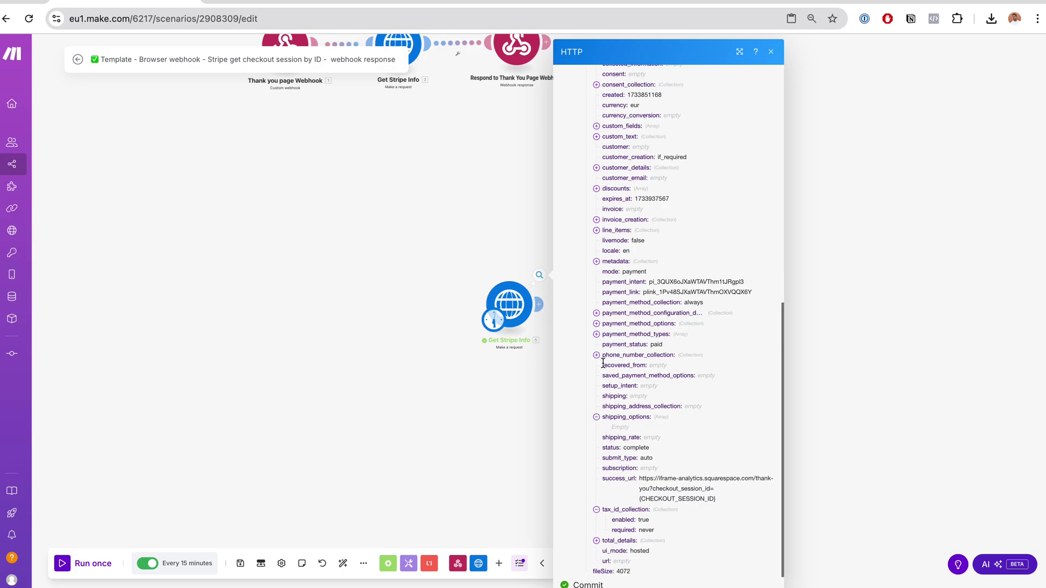
pyautogui.hotkey('ctrl', 'p')
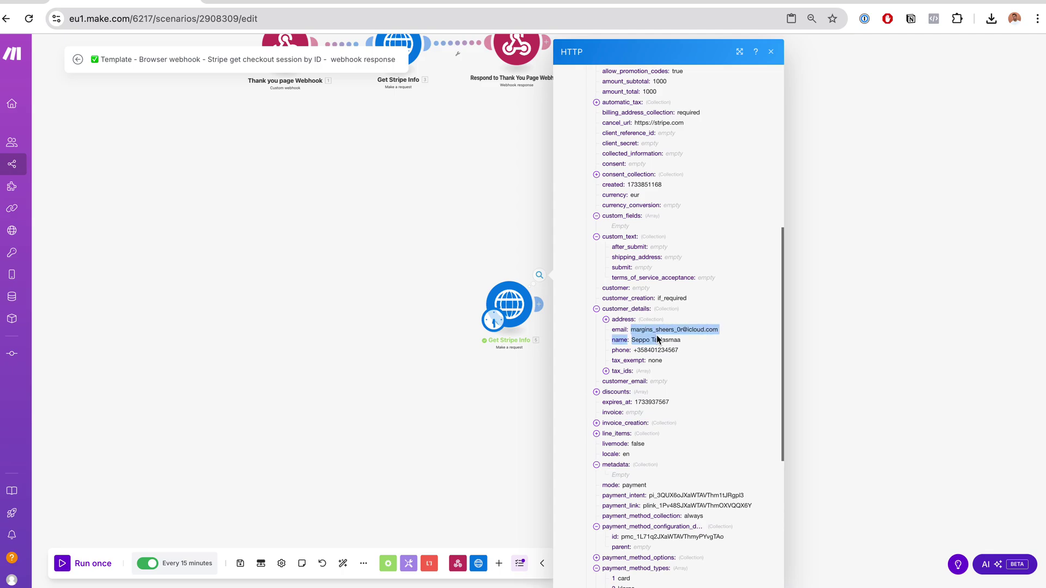
pyautogui.moveTo(631, 339)
pyautogui.mouseDown()
pyautogui.moveTo(686, 345)
pyautogui.moveTo(683, 353)
pyautogui.mouseUp()
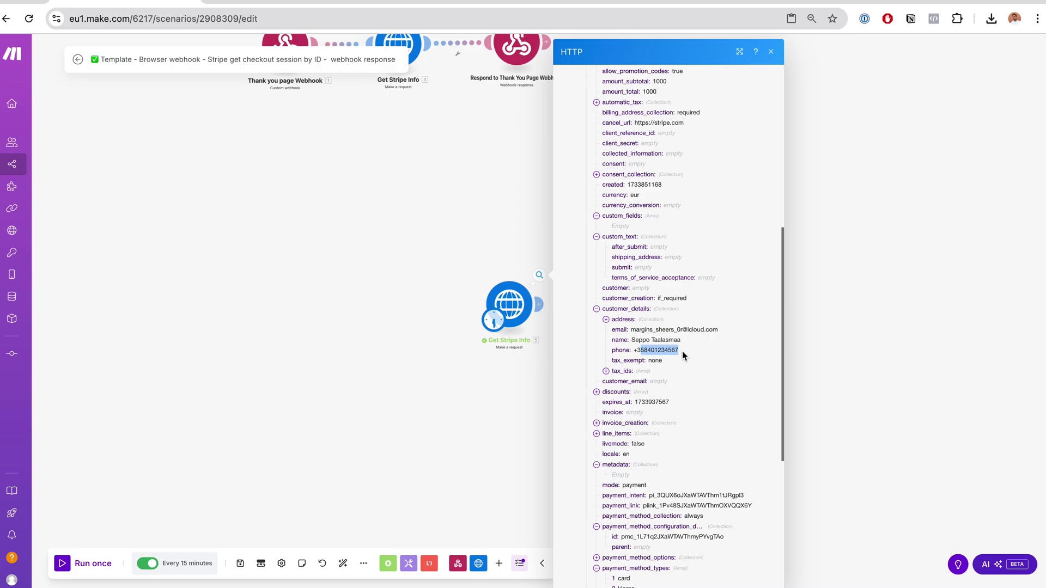
pyautogui.moveTo(632, 330); pyautogui.dragTo(718, 331)
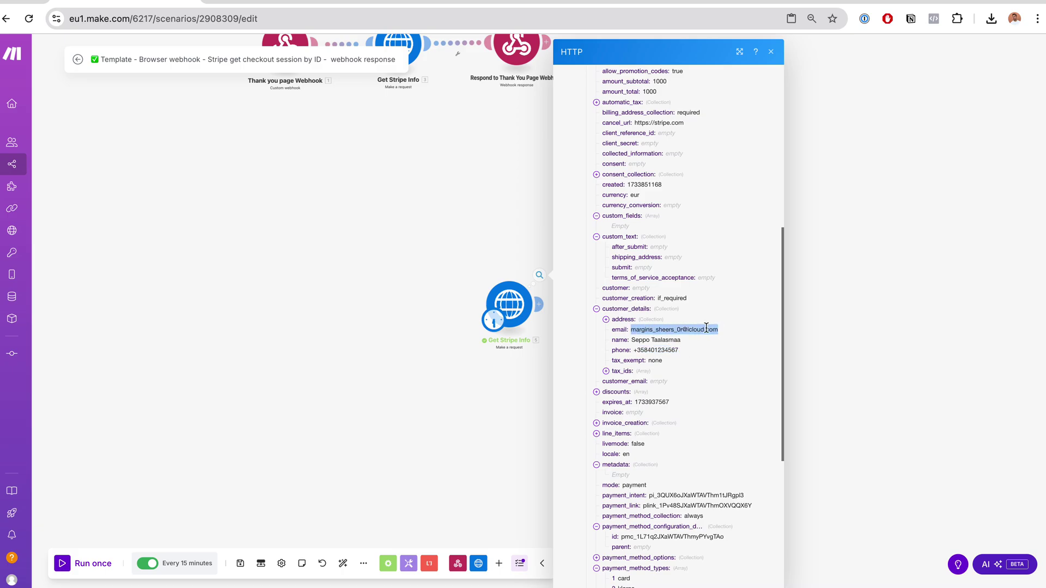
pyautogui.scroll(1, 672, 327)
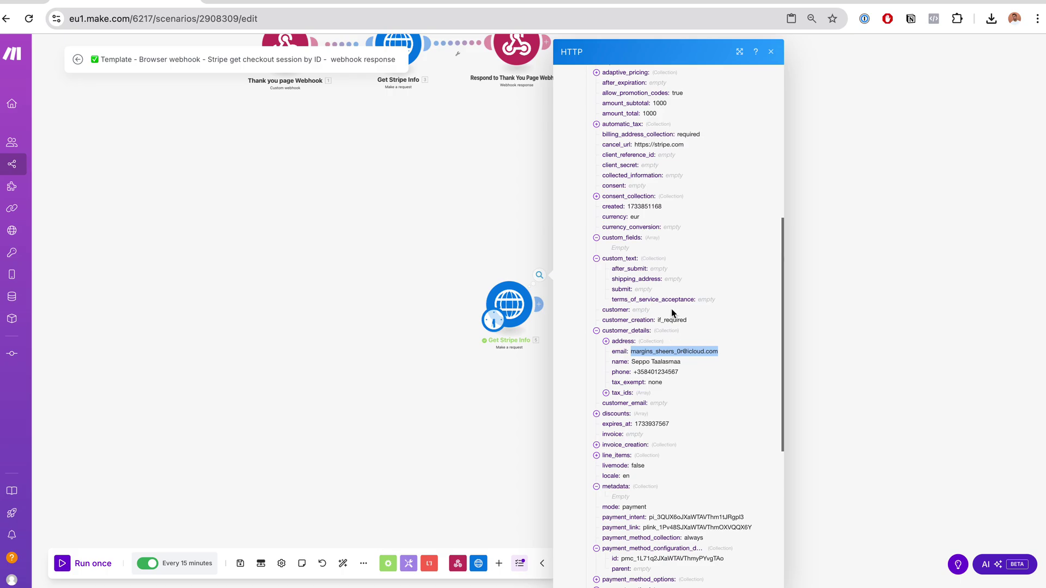
pyautogui.scroll(1, 672, 308)
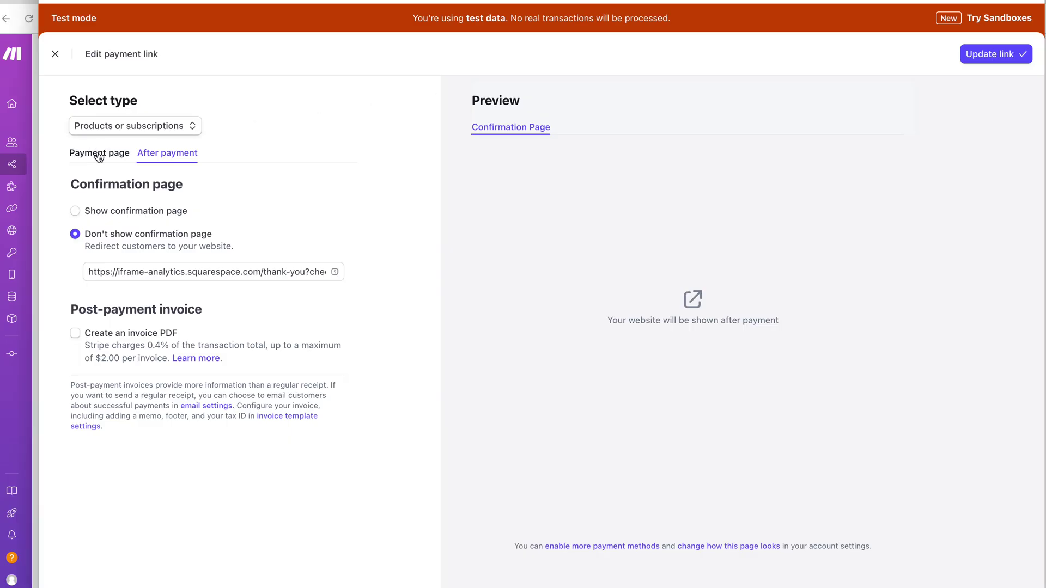
# Step: Show the Payment page settings, highlight product name 'Payment Link Test', then return to Make
pyautogui.click(99, 153)
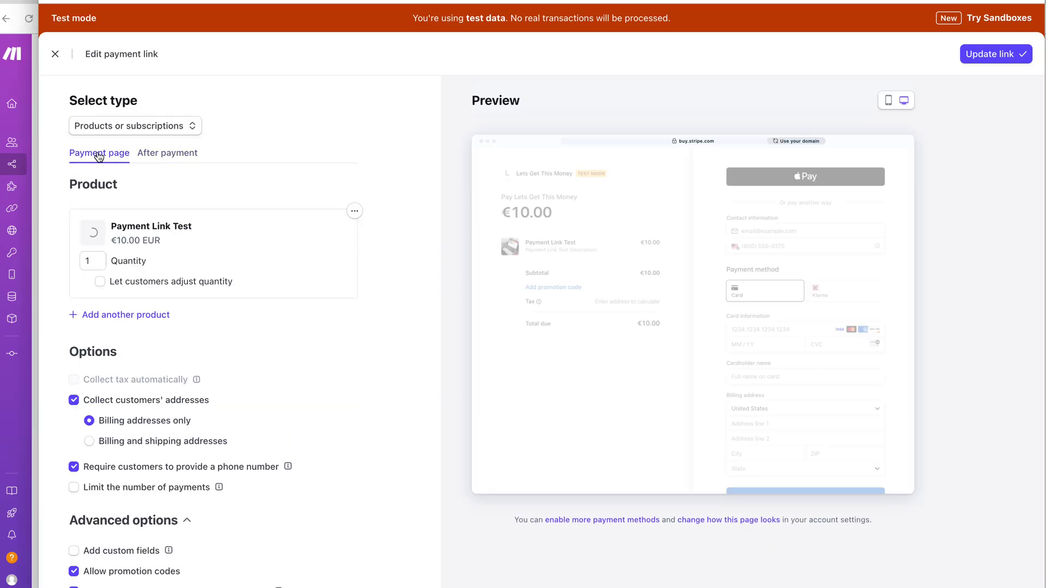
pyautogui.moveTo(113, 227)
pyautogui.mouseDown()
pyautogui.moveTo(199, 226)
pyautogui.moveTo(119, 226)
pyautogui.moveTo(168, 222)
pyautogui.mouseUp()
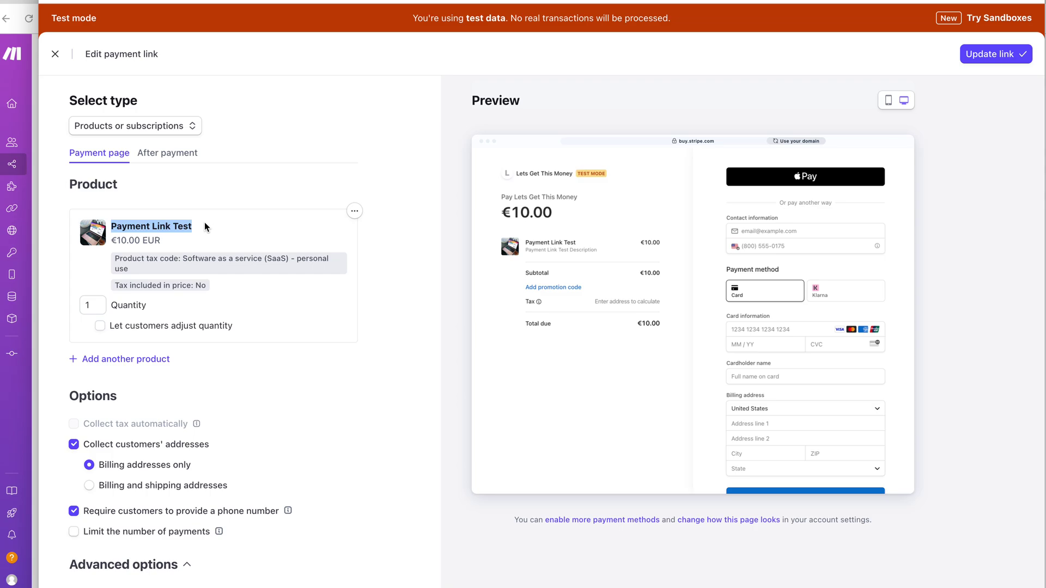
pyautogui.hotkey('ctrl', 'pageup')
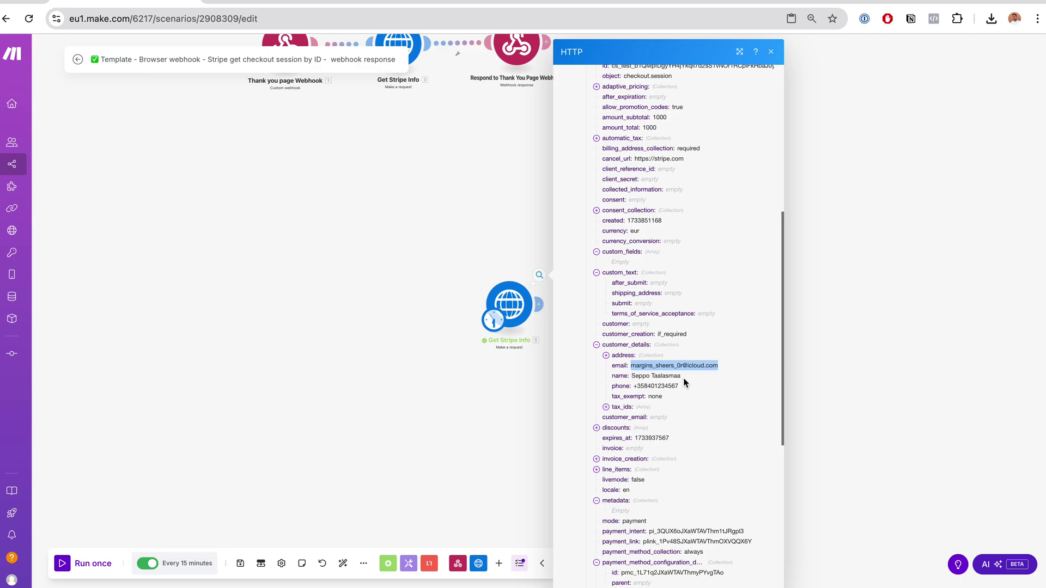
# Step: Close the HTTP module's output details and bring the full module row into view
pyautogui.press('shift')
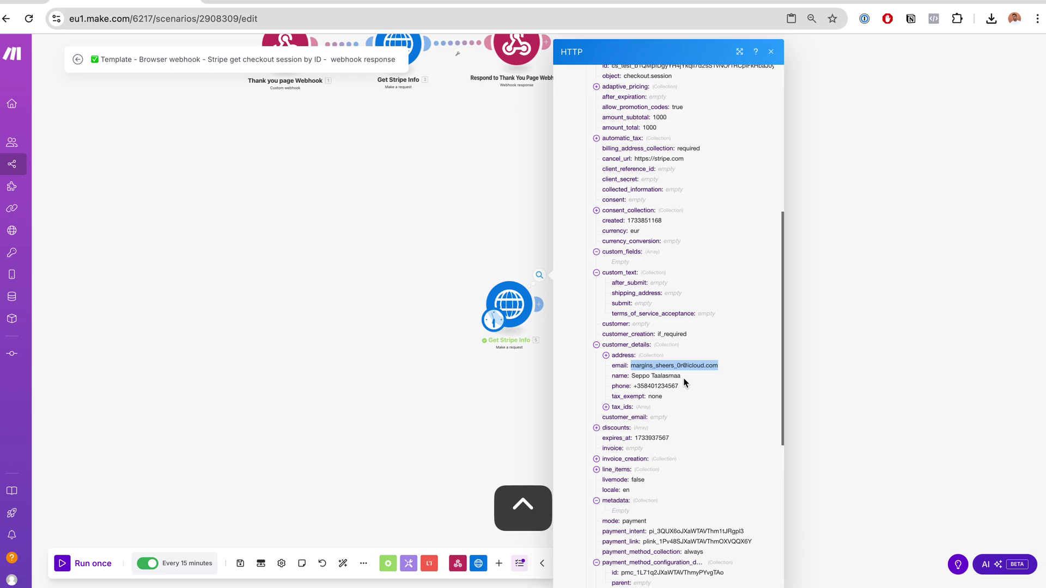
pyautogui.hotkey('ctrl', 'p')
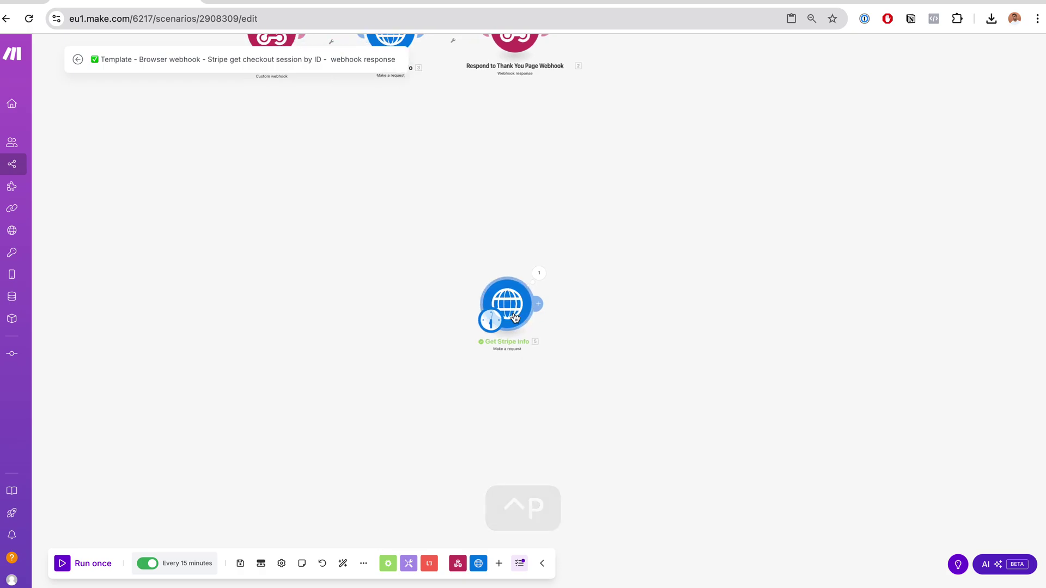
pyautogui.moveTo(505, 181); pyautogui.dragTo(504, 219)
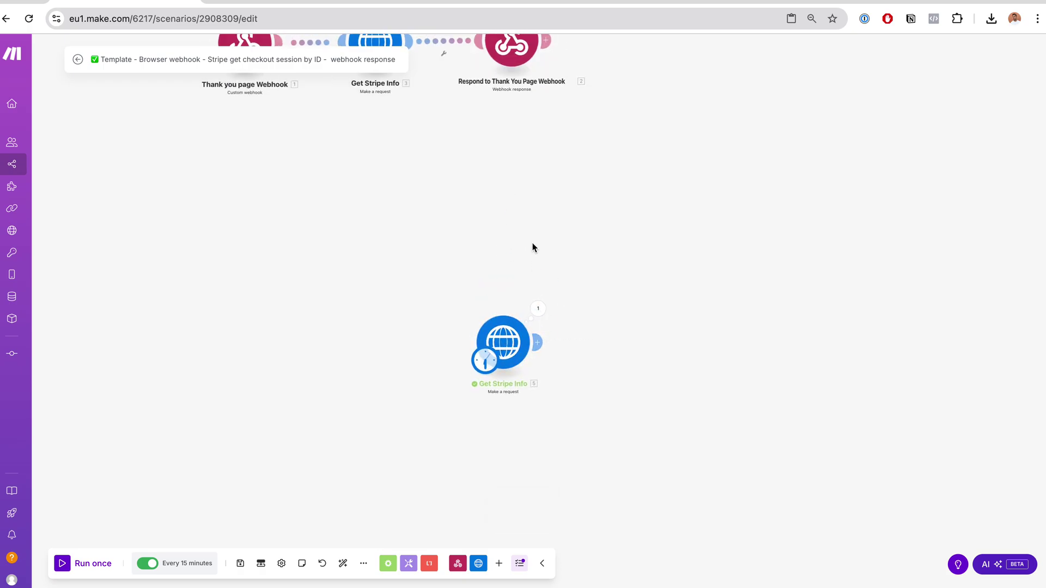
pyautogui.scroll(-3, 533, 248)
pyautogui.scroll(4, 573, 279)
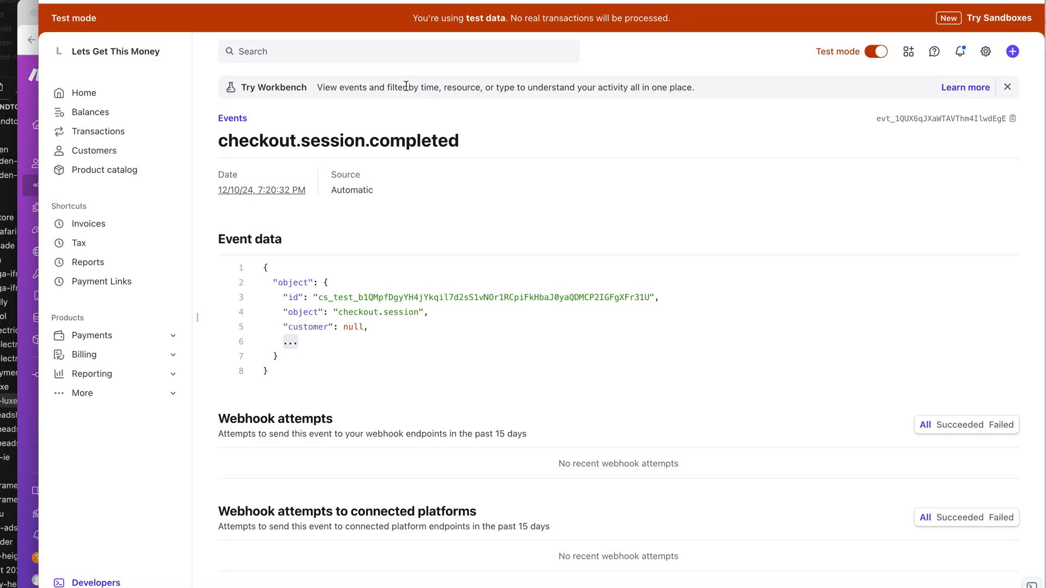
pyautogui.moveTo(412, 18); pyautogui.dragTo(650, 18)
pyautogui.click(686, 26)
pyautogui.moveTo(317, 298); pyautogui.dragTo(530, 298)
pyautogui.click(531, 298)
pyautogui.hotkey('ctrl', 'p')
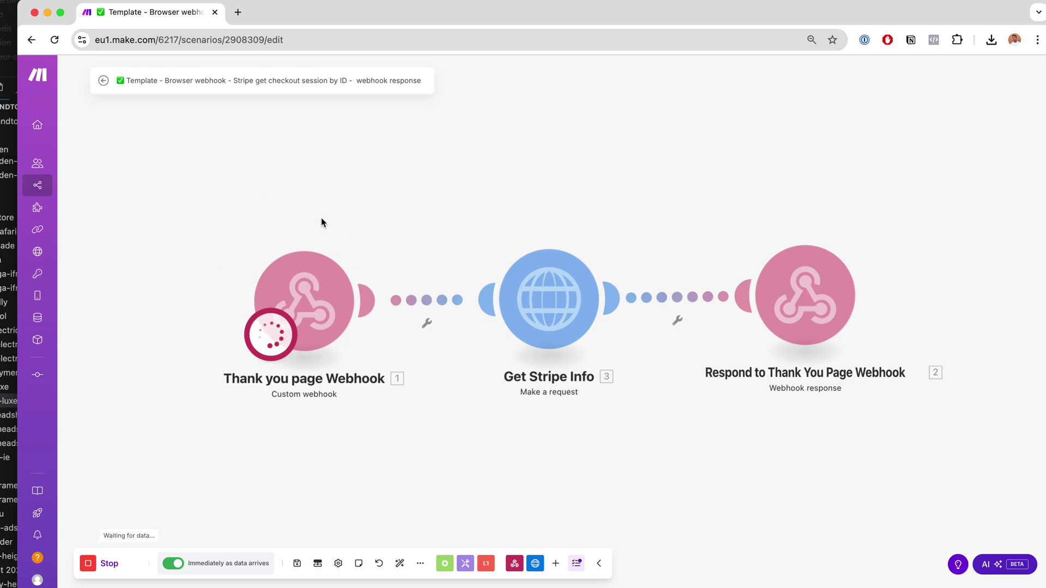
# Step: Load the /thank-you-stripe page in Chrome with DevTools enlarged
pyautogui.hotkey('ctrl', 'Right')
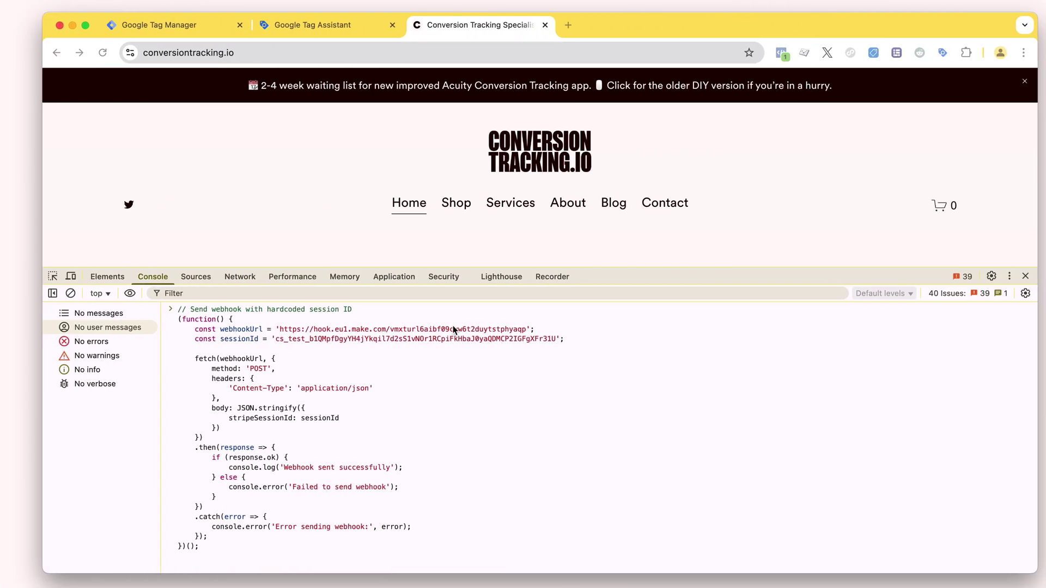
pyautogui.moveTo(617, 270); pyautogui.dragTo(618, 252)
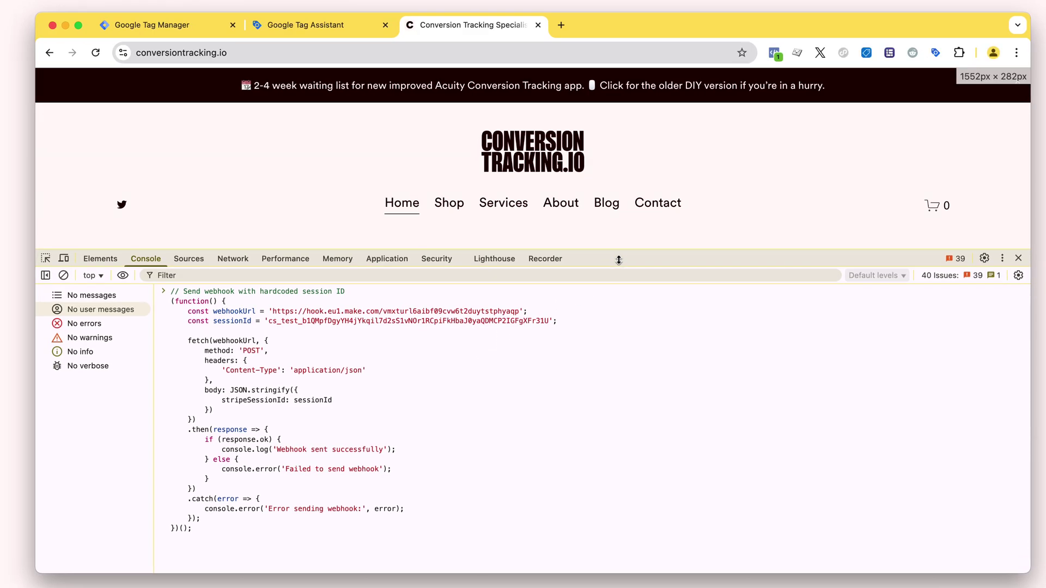
pyautogui.click(325, 52)
pyautogui.press('Right')
pyautogui.write('/th')
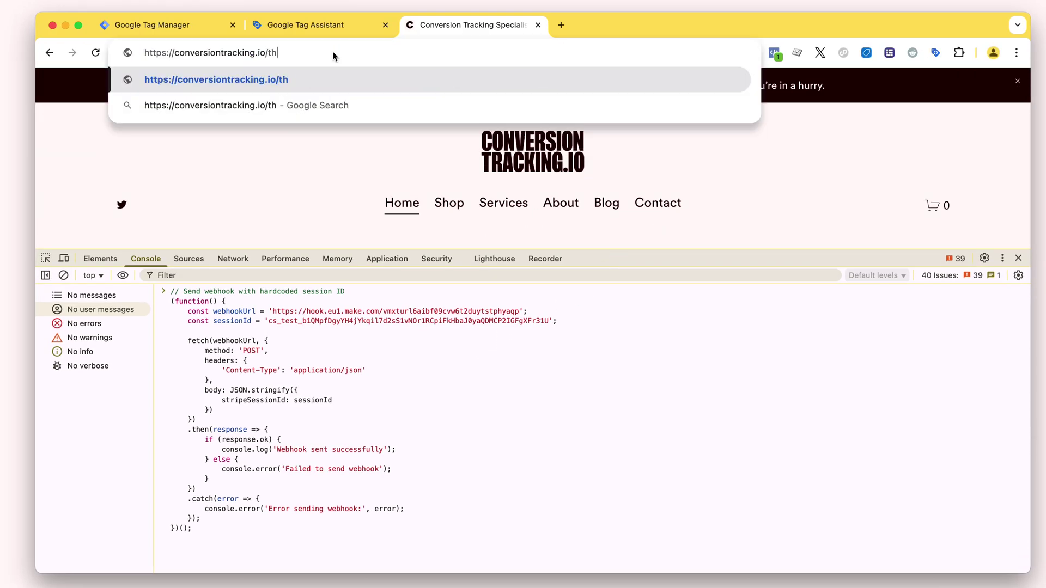
pyautogui.write('ank you')
pyautogui.press('BackSpace')
pyautogui.press('BackSpace')
pyautogui.press('BackSpace')
pyautogui.press('BackSpace')
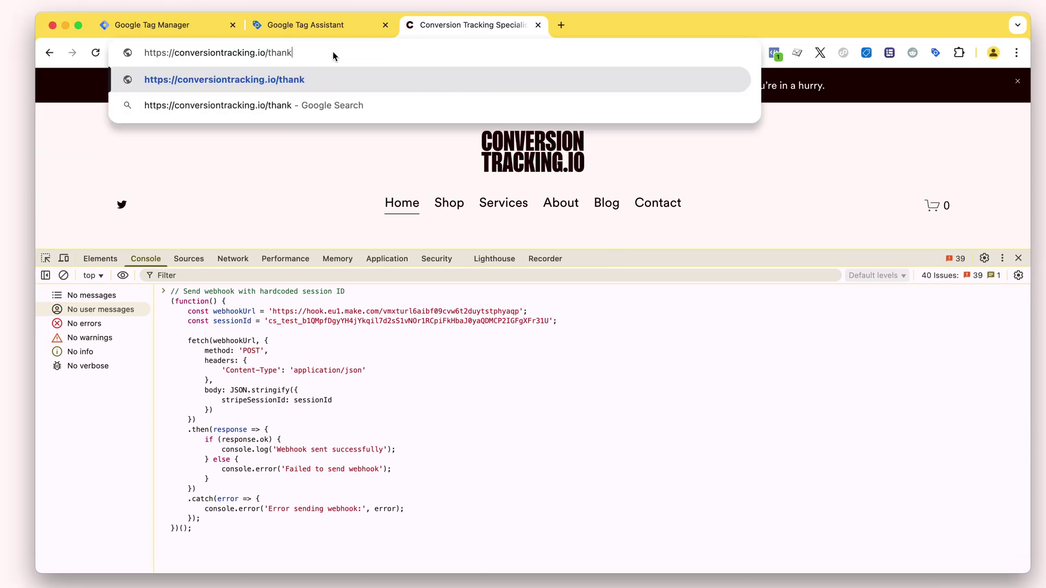
pyautogui.write('-you-stripe')
pyautogui.press('Return')
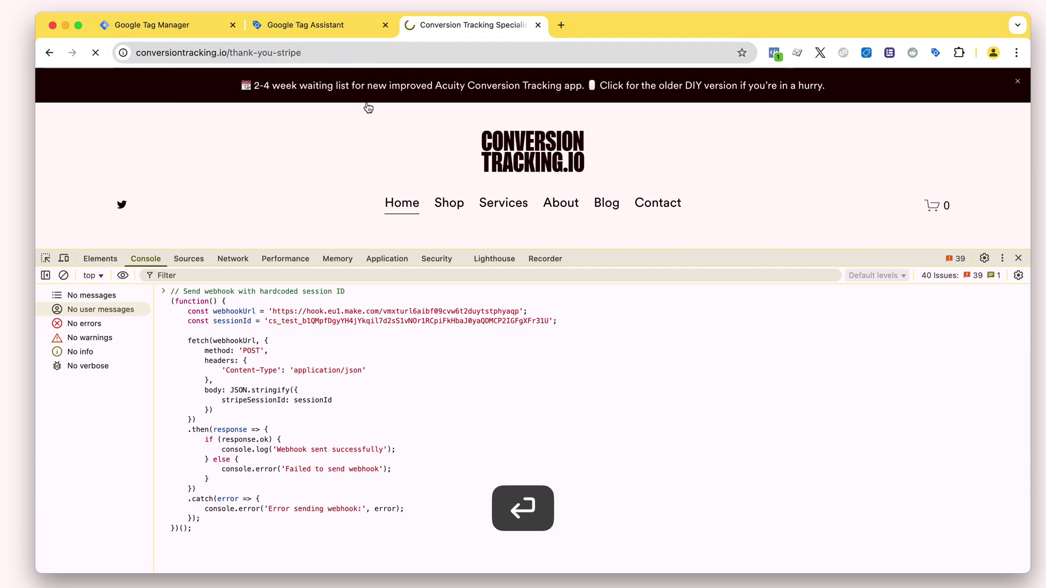
pyautogui.moveTo(611, 254)
pyautogui.mouseDown()
pyautogui.moveTo(612, 293)
pyautogui.moveTo(654, 193)
pyautogui.moveTo(616, 205)
pyautogui.mouseUp()
# Step: Clear the Console, run the webhook script with the session ID, and stage the response-logging fetch
pyautogui.press('super+k')
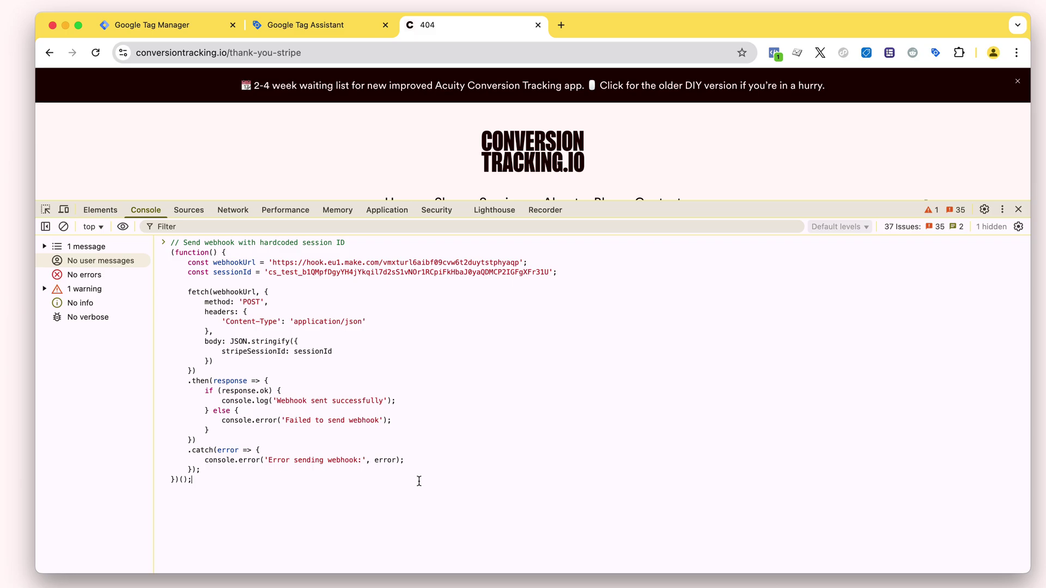
pyautogui.press('Return')
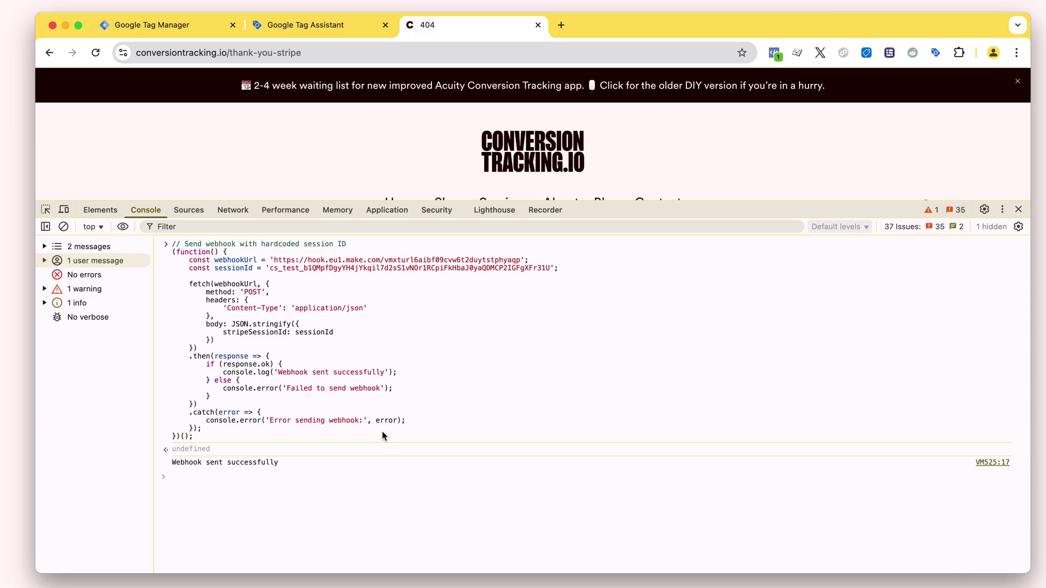
pyautogui.hotkey('ctrl', 'k')
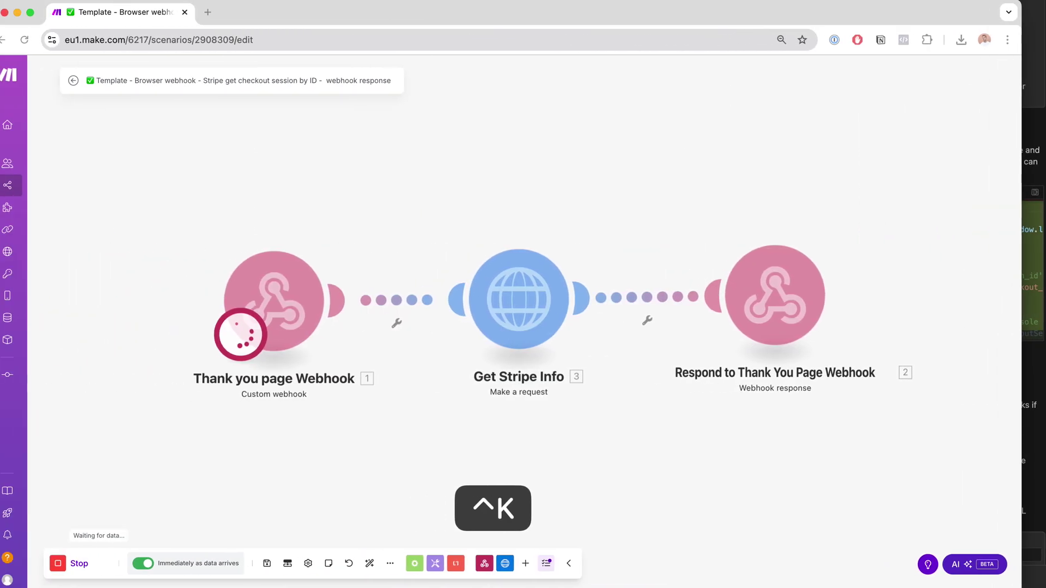
pyautogui.hotkey('ctrl', 'p')
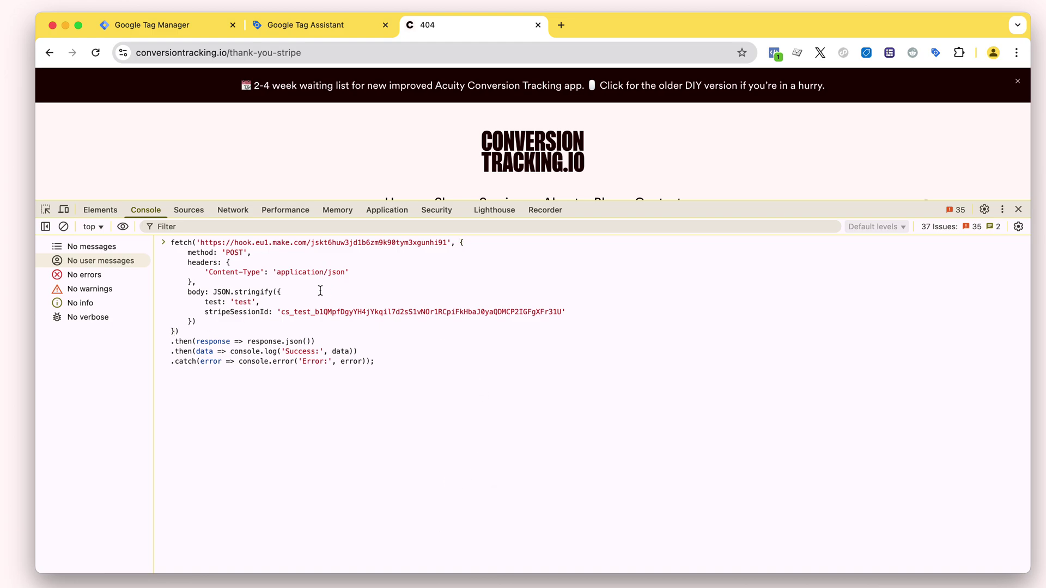
# Step: Check the stripeSessionId in the fetch body and run the request to the Make webhook
pyautogui.moveTo(280, 311); pyautogui.dragTo(572, 320)
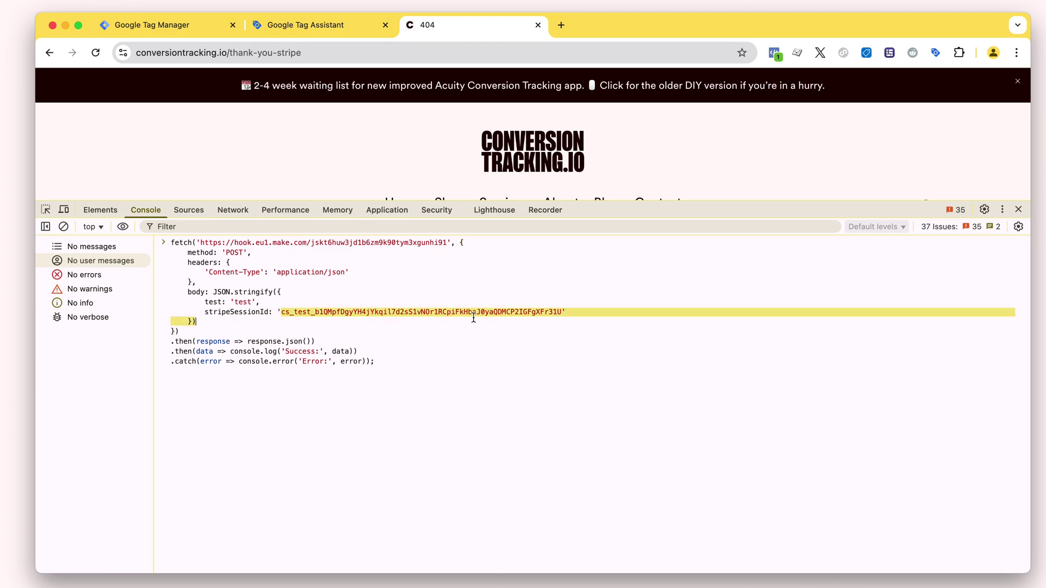
pyautogui.click(475, 317)
pyautogui.doubleClick(299, 311)
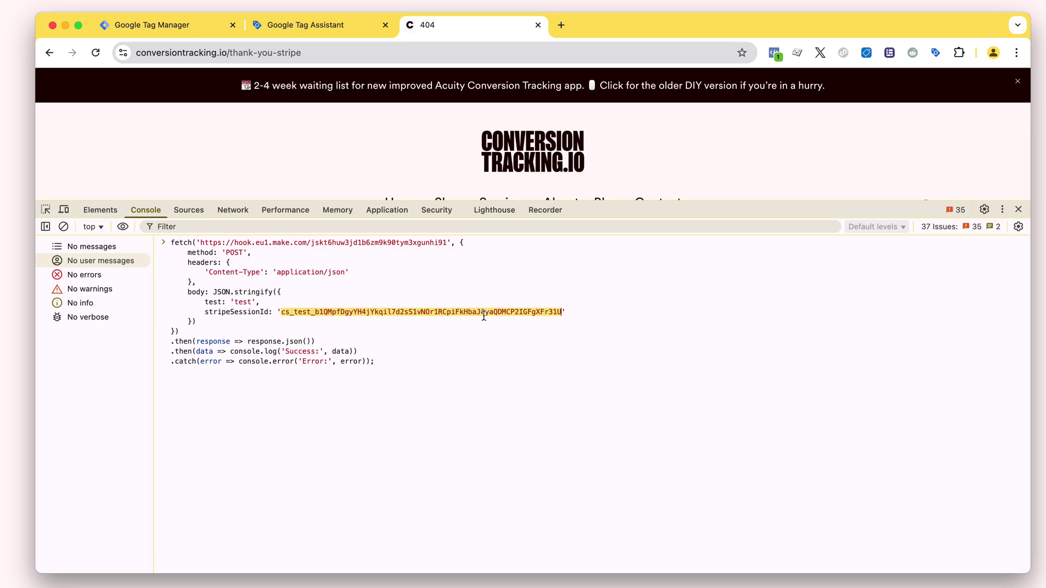
pyautogui.click(516, 403)
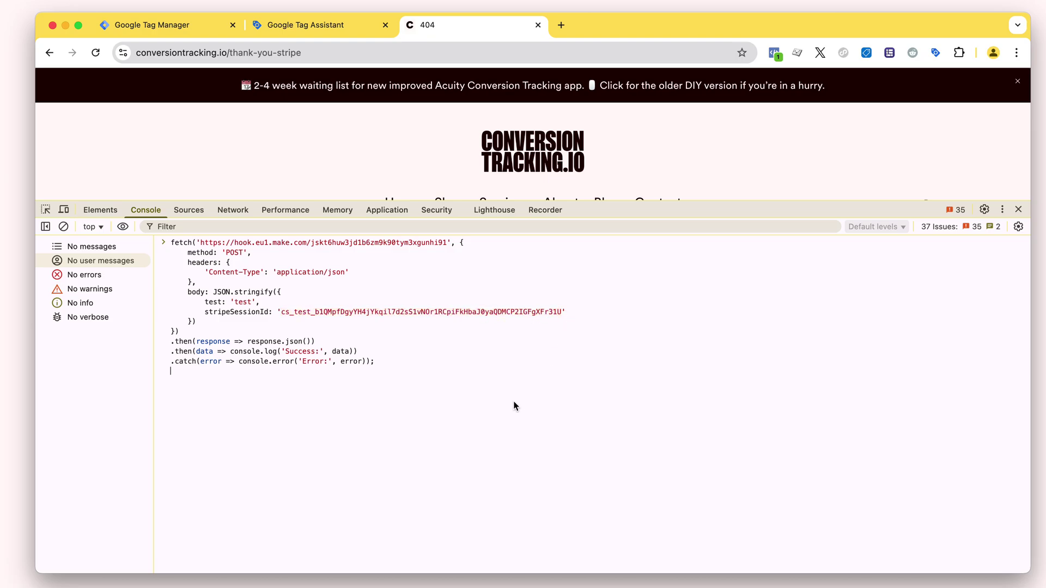
pyautogui.press('Return')
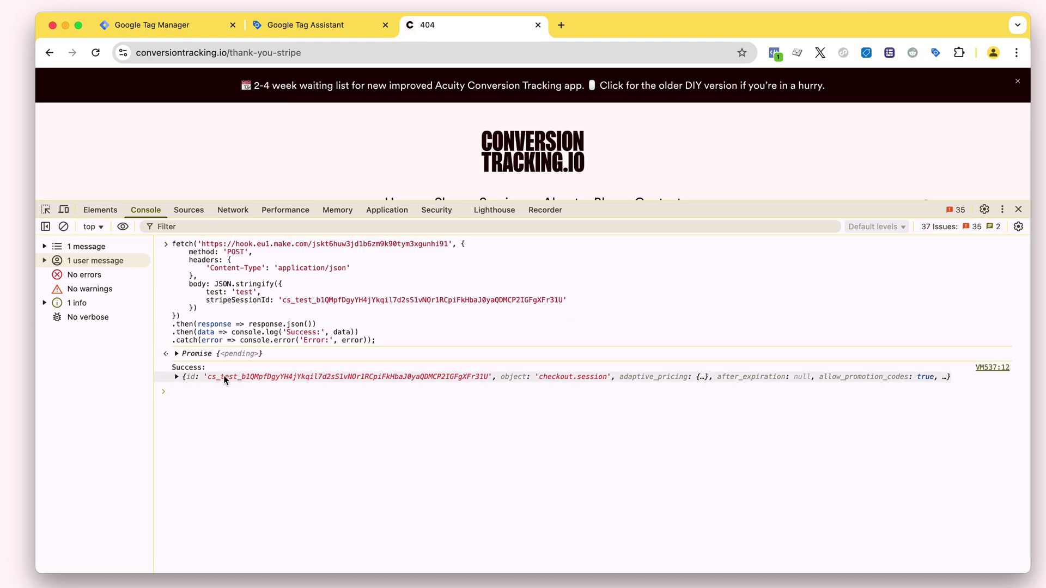
# Step: Expand the returned Success checkout session object, review it, then collapse it
pyautogui.click(179, 375)
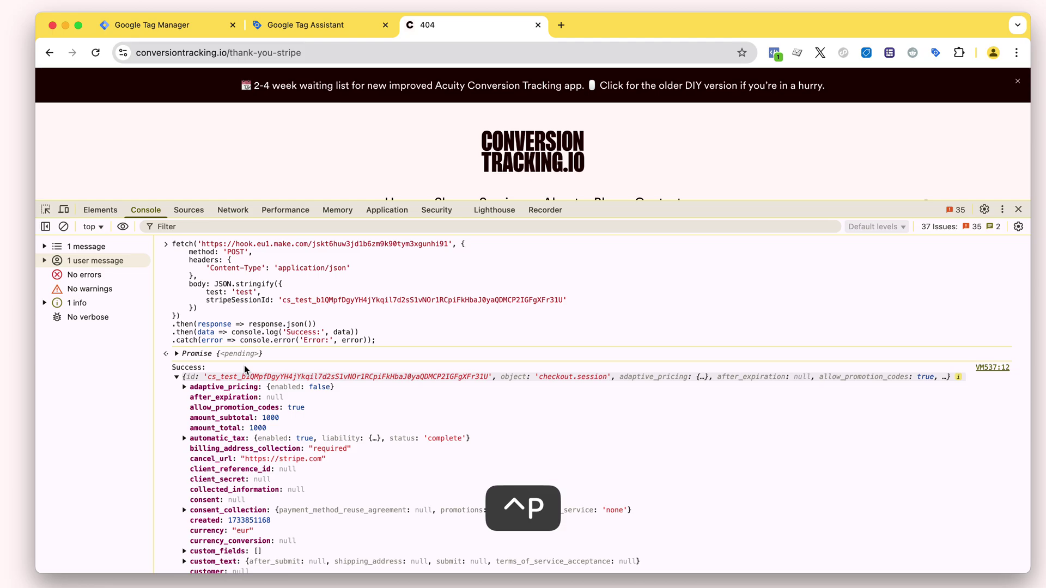
pyautogui.scroll(-1, 361, 302)
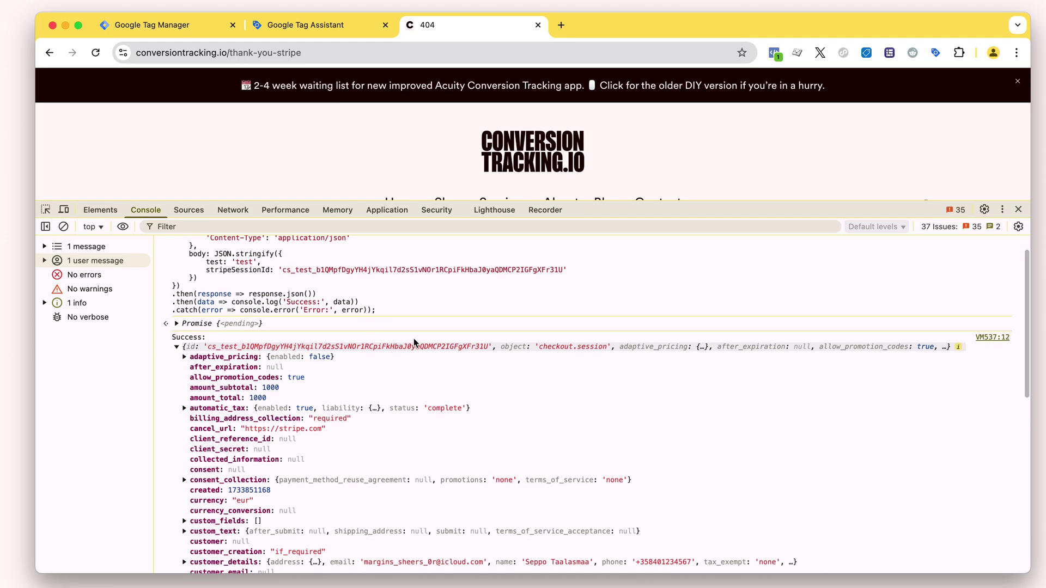
pyautogui.scroll(-4, 313, 308)
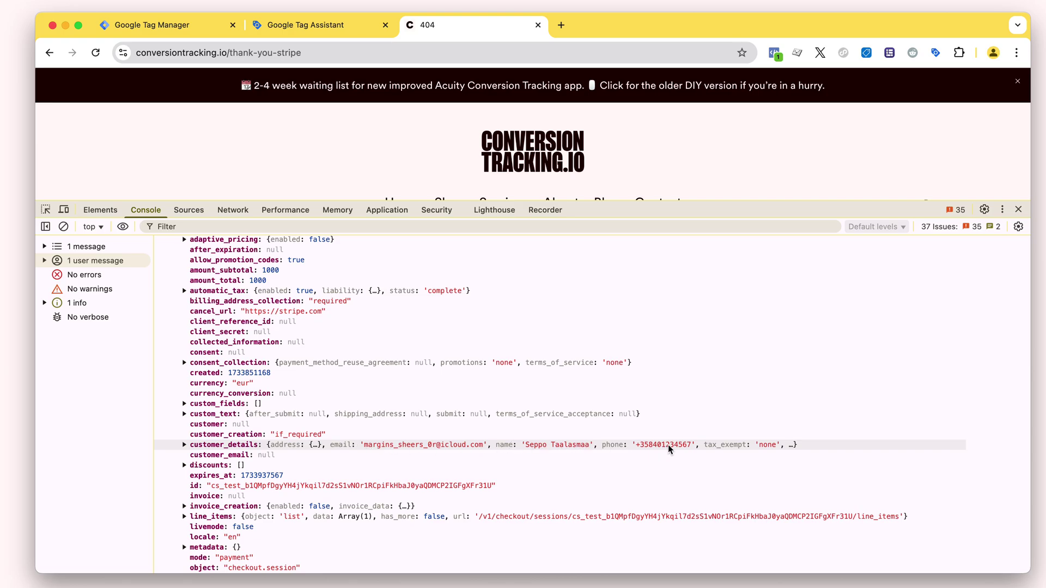
pyautogui.scroll(-1, 684, 449)
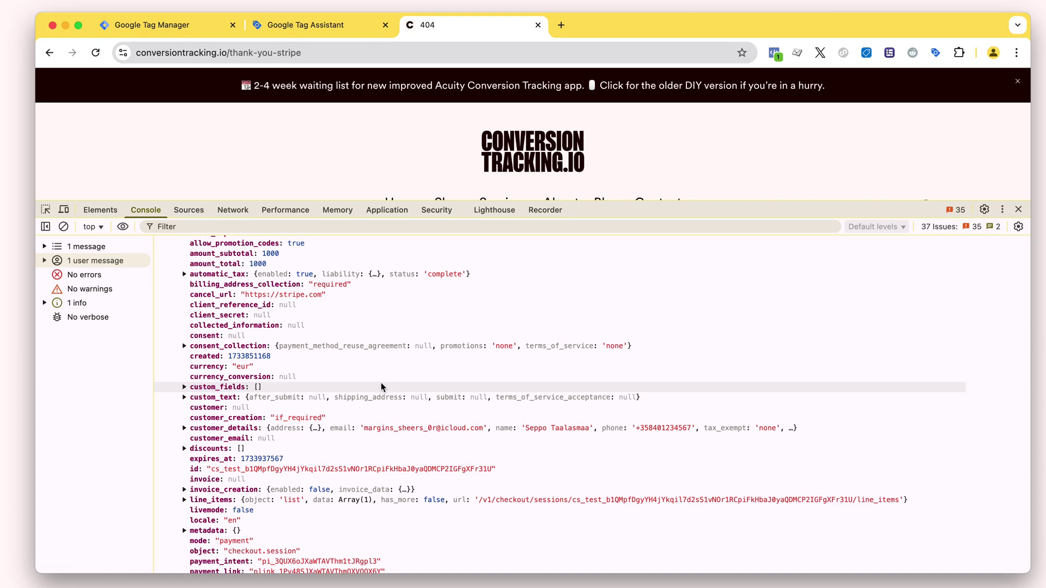
pyautogui.scroll(2, 291, 346)
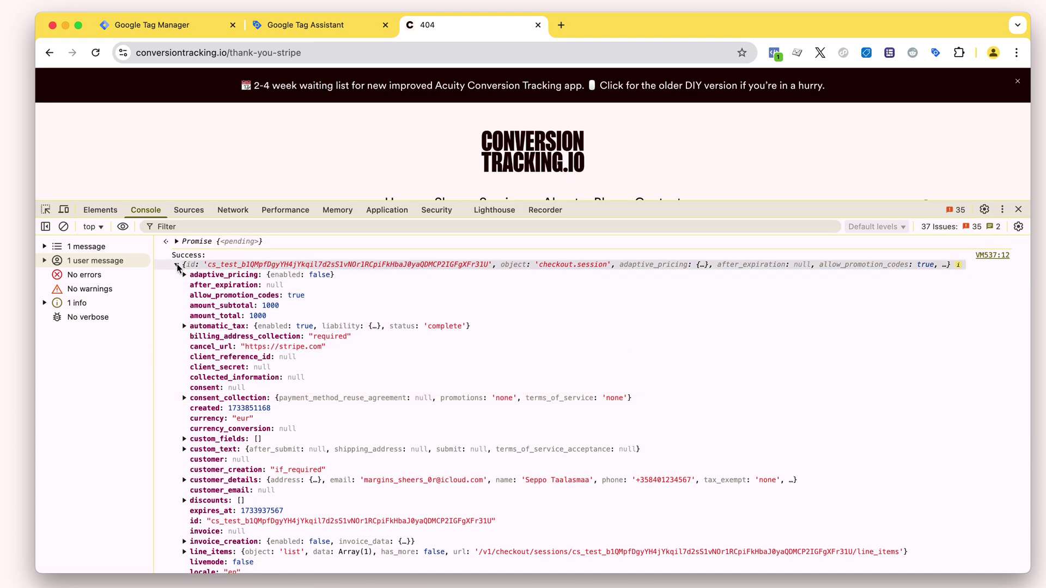
pyautogui.click(178, 266)
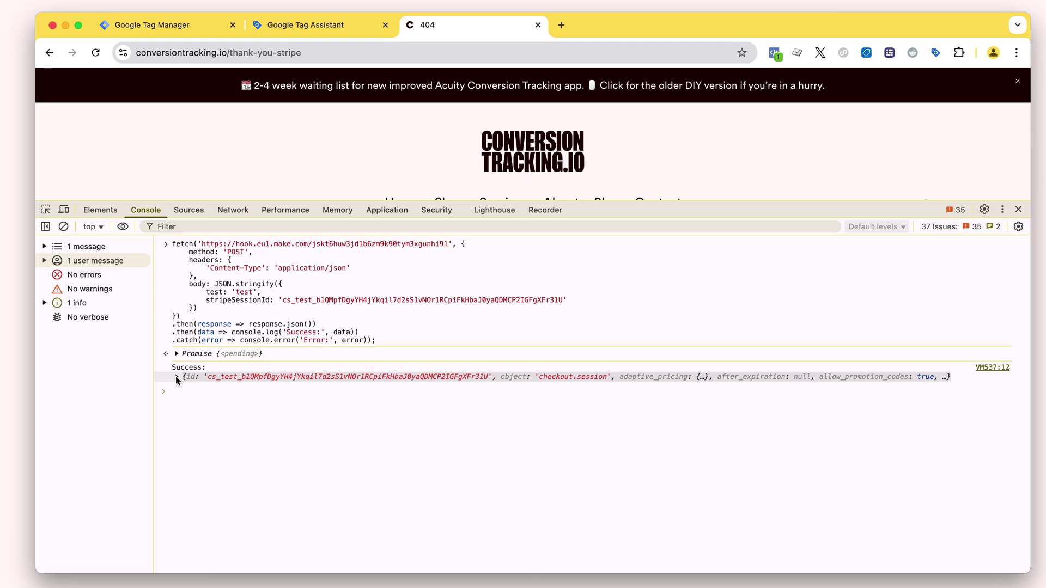
pyautogui.hotkey('ctrl', 'Left')
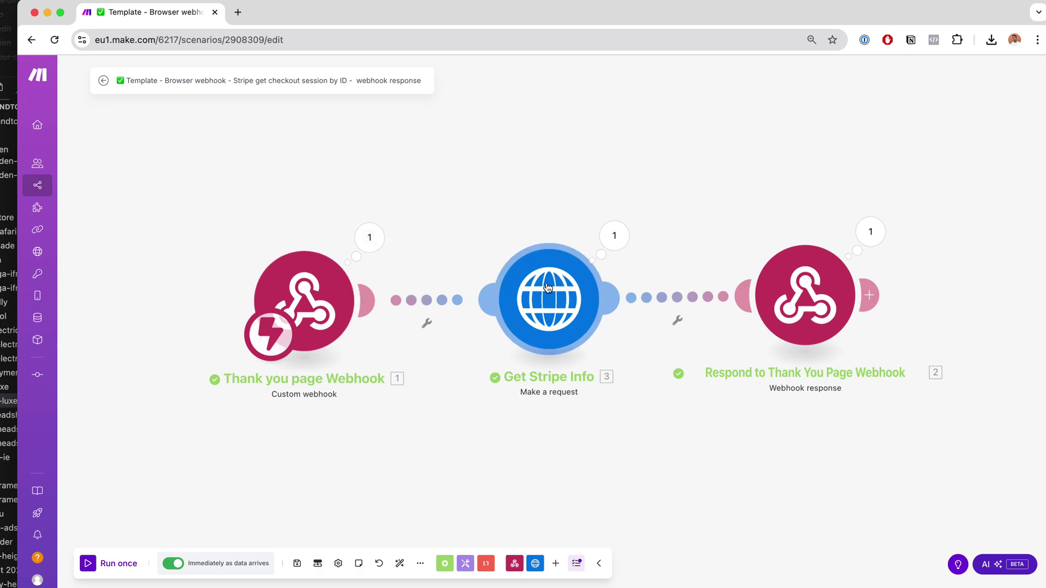
# Step: In the DevTools console, shrink the panel and highlight the session ID in the request body
pyautogui.press('super+Tab')
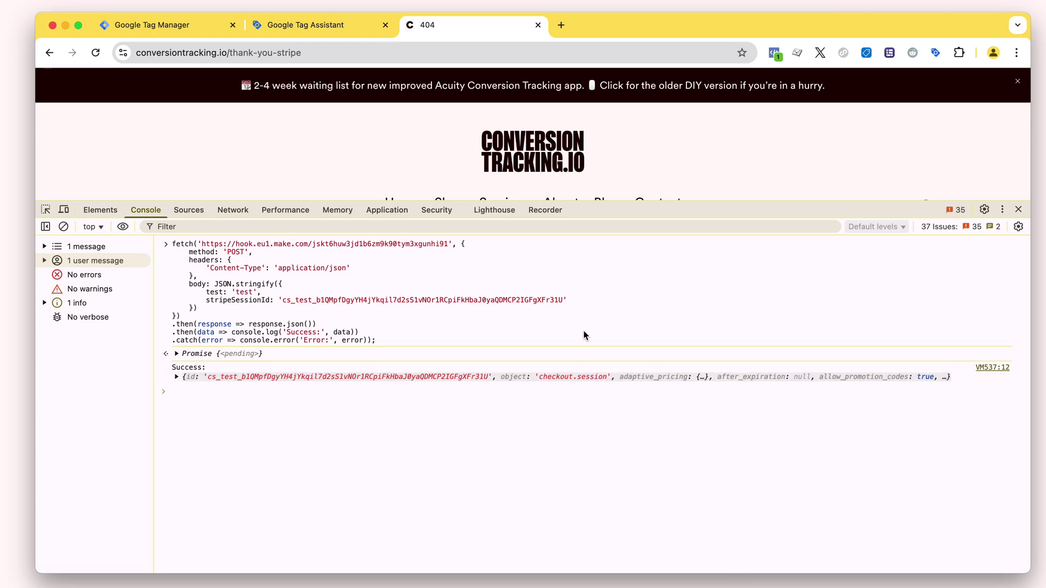
pyautogui.moveTo(633, 207); pyautogui.dragTo(633, 225)
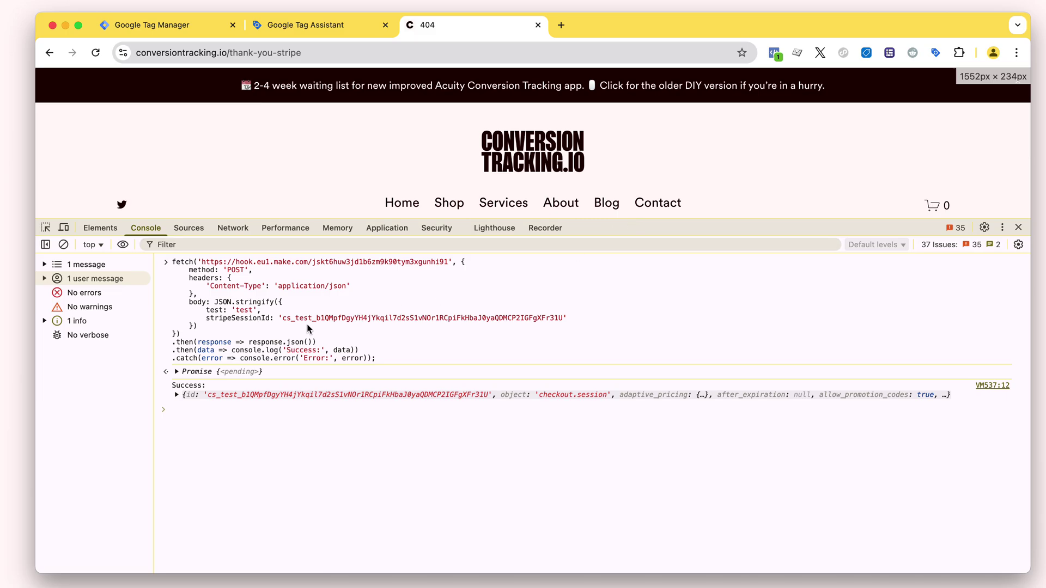
pyautogui.moveTo(282, 318); pyautogui.dragTo(559, 322)
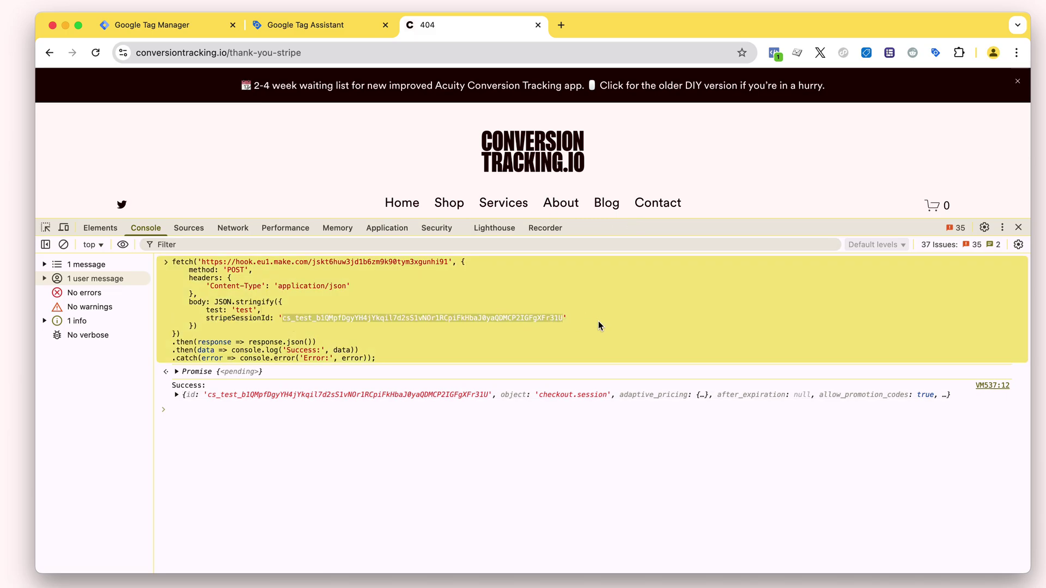
# Step: Compare the three-module Make scenario with the expanded checkout session response
pyautogui.press('super+Tab')
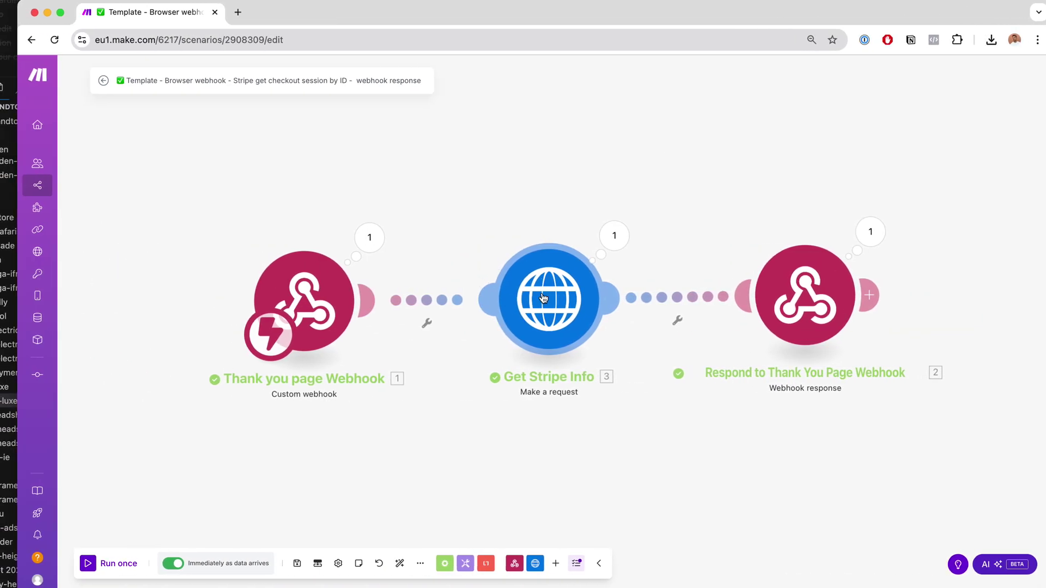
pyautogui.scroll(-2, 562, 174)
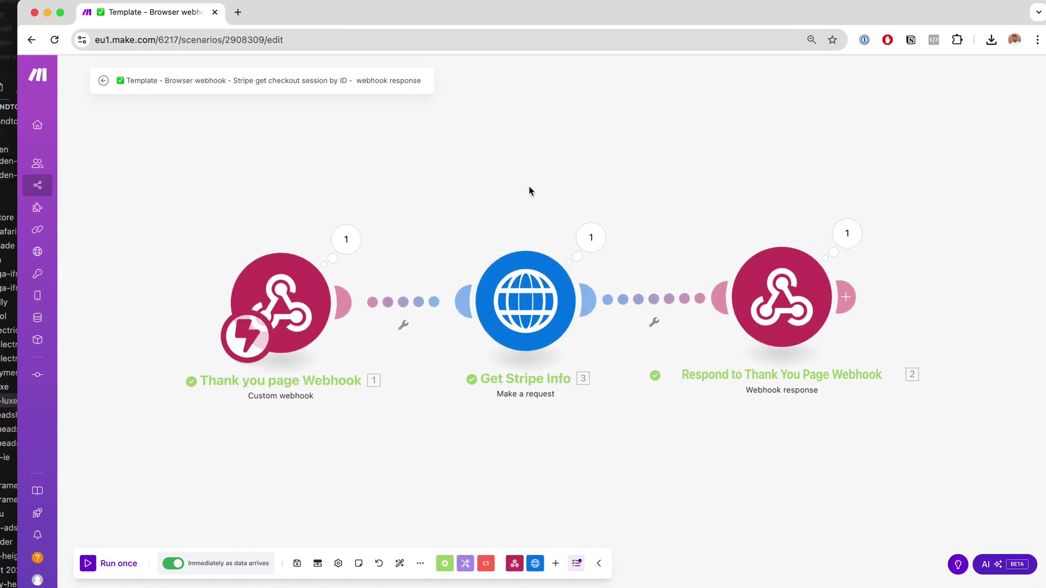
pyautogui.scroll(-2, 516, 189)
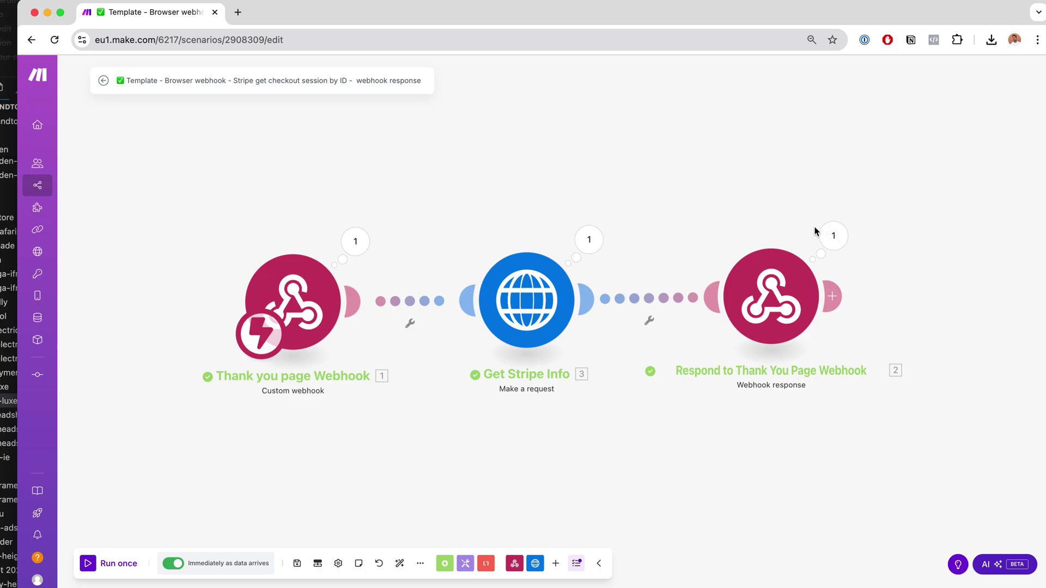
pyautogui.press('super+Tab')
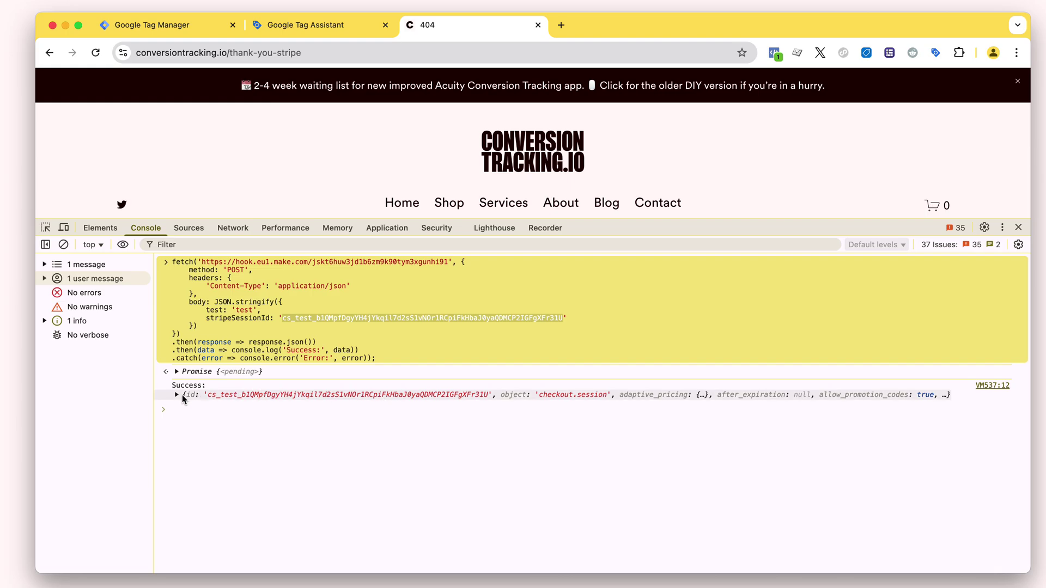
pyautogui.click(175, 395)
pyautogui.hotkey('ctrl', 'p')
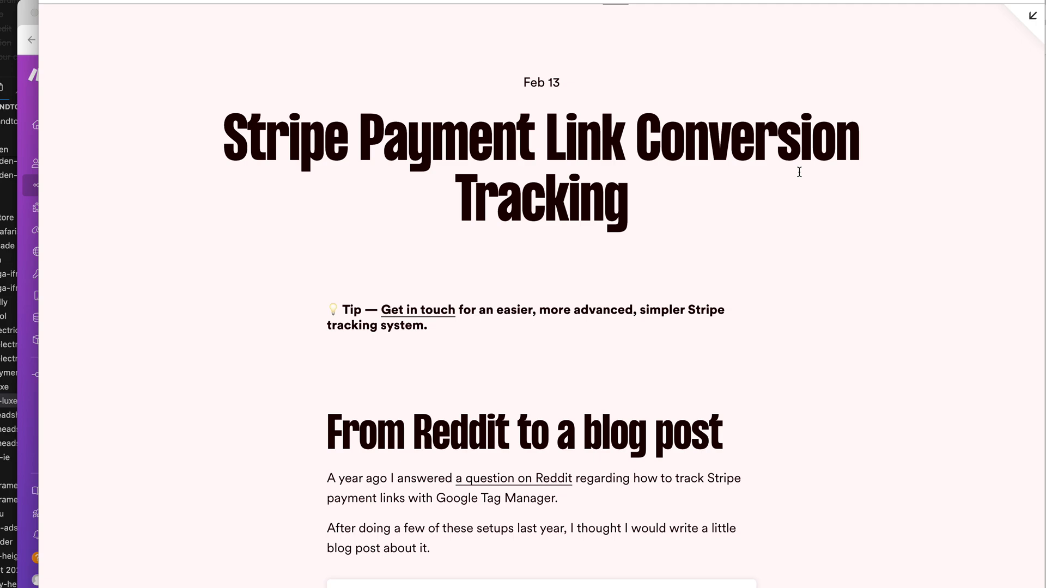
# Step: Highlight and deselect the blog post's tip line, then switch to the API errors moodboard
pyautogui.moveTo(459, 310)
pyautogui.mouseDown()
pyautogui.moveTo(552, 326)
pyautogui.moveTo(539, 327)
pyautogui.mouseUp()
pyautogui.click(530, 322)
pyautogui.click(552, 331)
pyautogui.click(534, 325)
pyautogui.hotkey('ctrl', 'p')
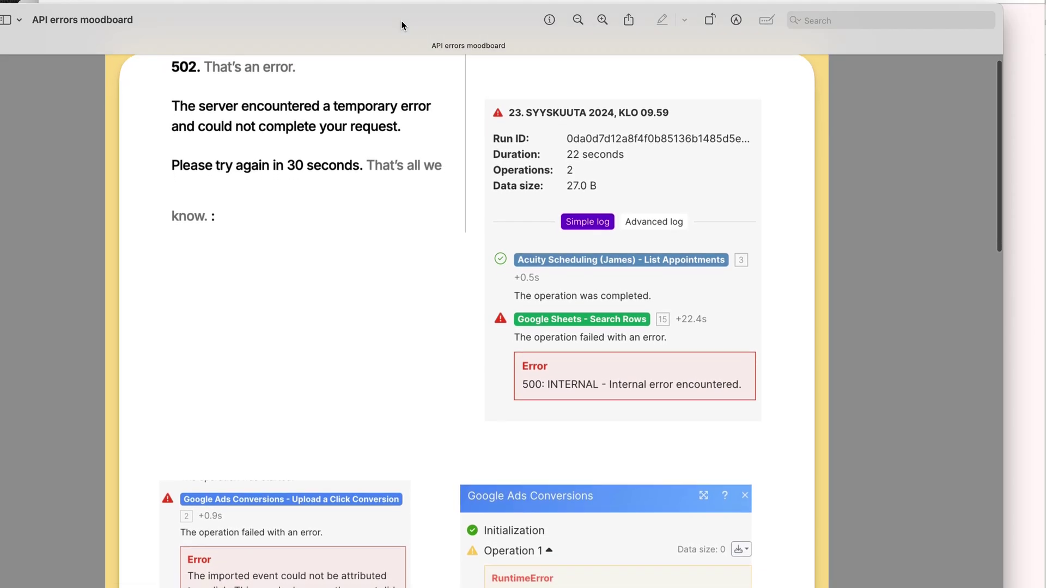
pyautogui.scroll(-5, 408, 158)
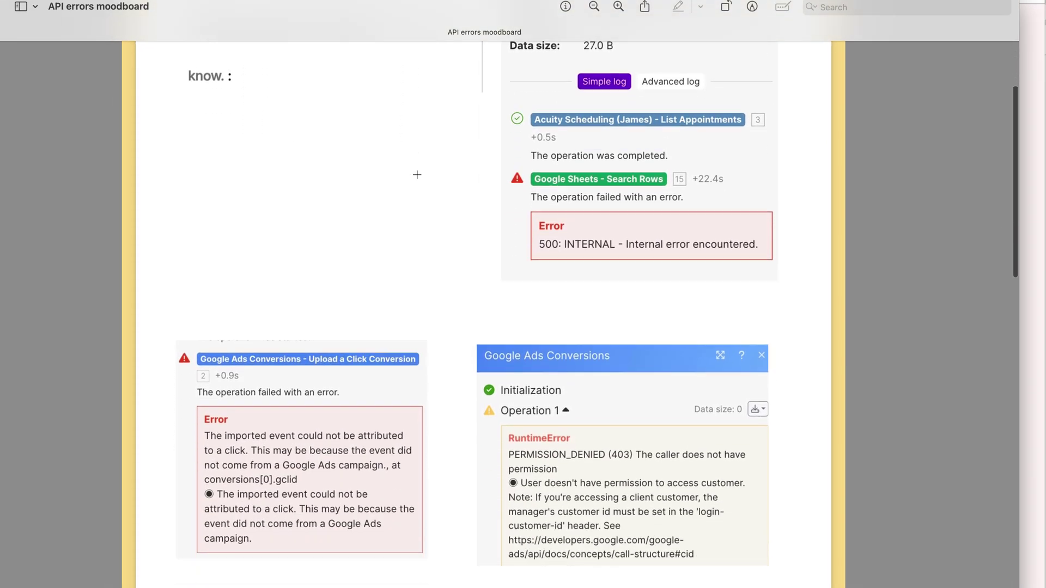
pyautogui.scroll(-5, 417, 175)
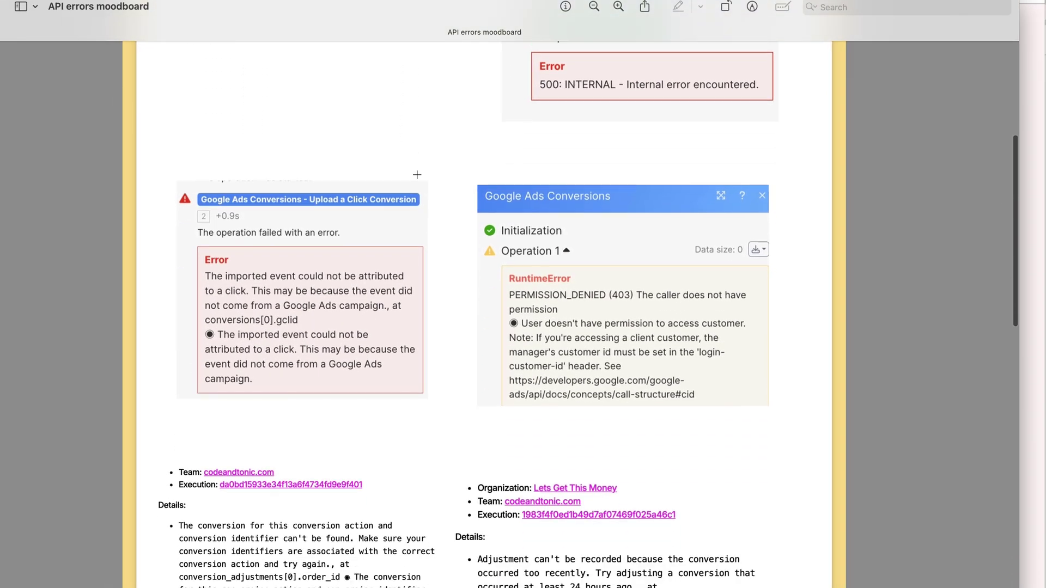
pyautogui.scroll(-2, 425, 164)
pyautogui.scroll(-3, 430, 150)
pyautogui.scroll(-3, 430, 151)
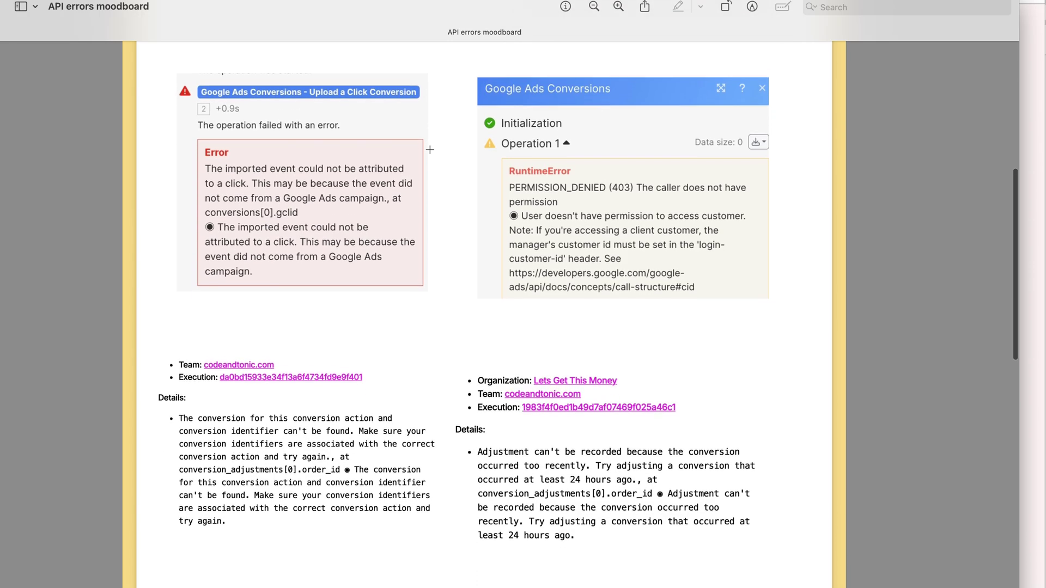
pyautogui.scroll(-3, 431, 151)
pyautogui.scroll(-3, 430, 150)
pyautogui.scroll(-3, 430, 151)
pyautogui.scroll(-3, 430, 150)
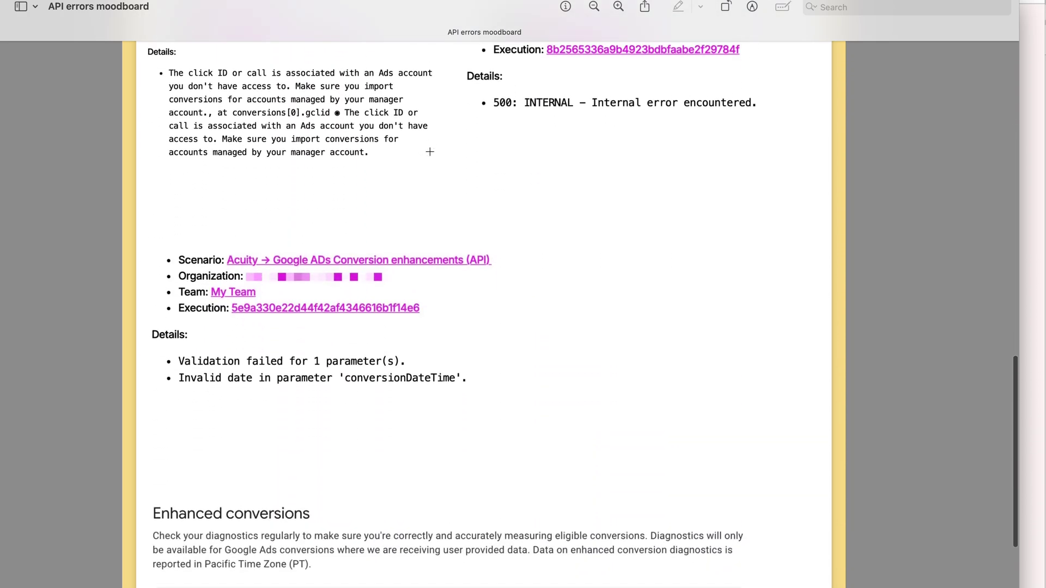
pyautogui.scroll(-3, 431, 150)
pyautogui.scroll(-3, 429, 151)
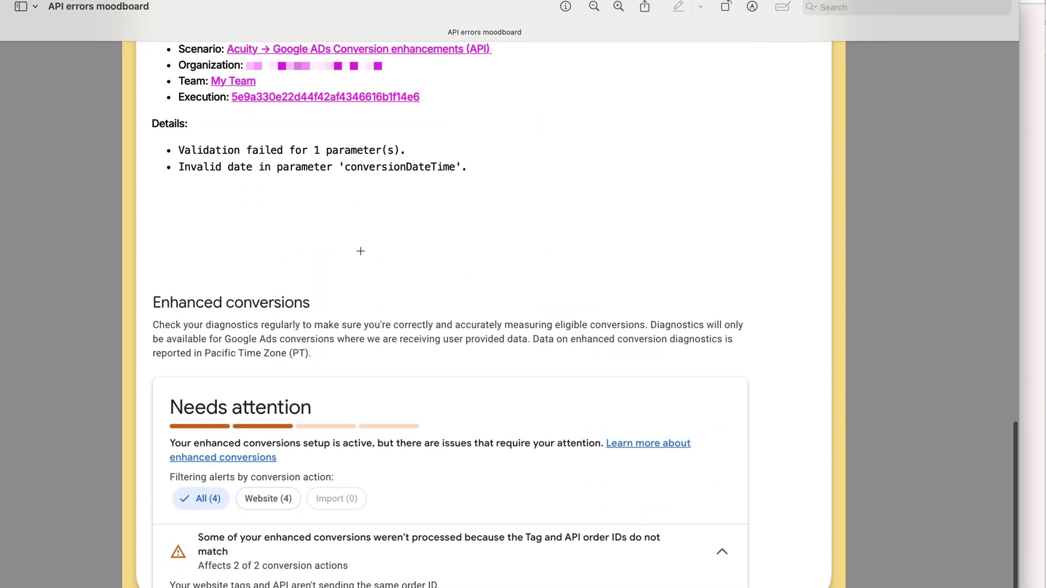
pyautogui.scroll(2, 310, 521)
pyautogui.scroll(5, 309, 522)
pyautogui.scroll(3, 310, 521)
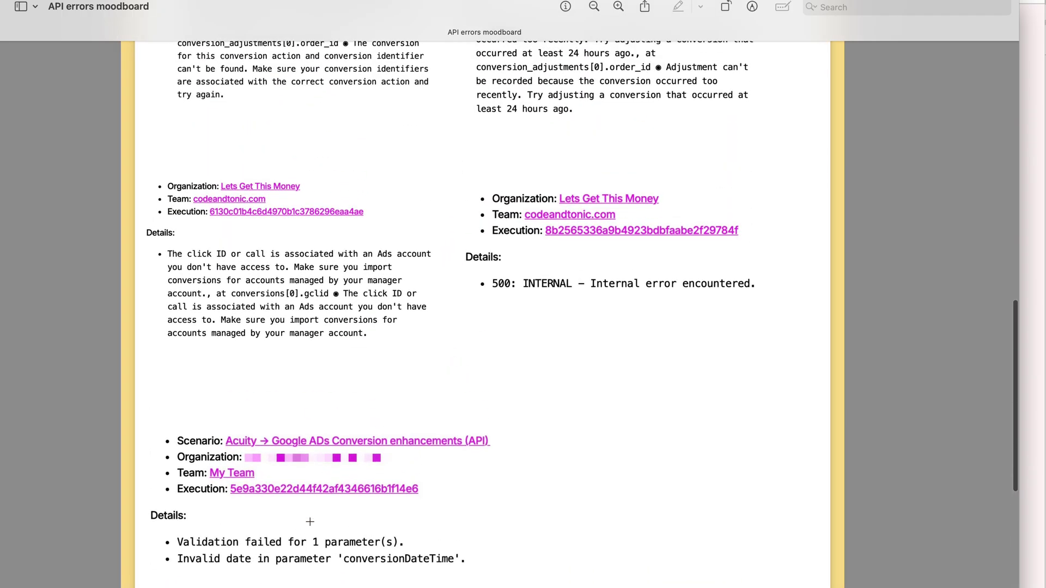
pyautogui.scroll(3, 310, 522)
pyautogui.scroll(3, 310, 522)
pyautogui.scroll(1, 310, 521)
pyautogui.scroll(1, 310, 521)
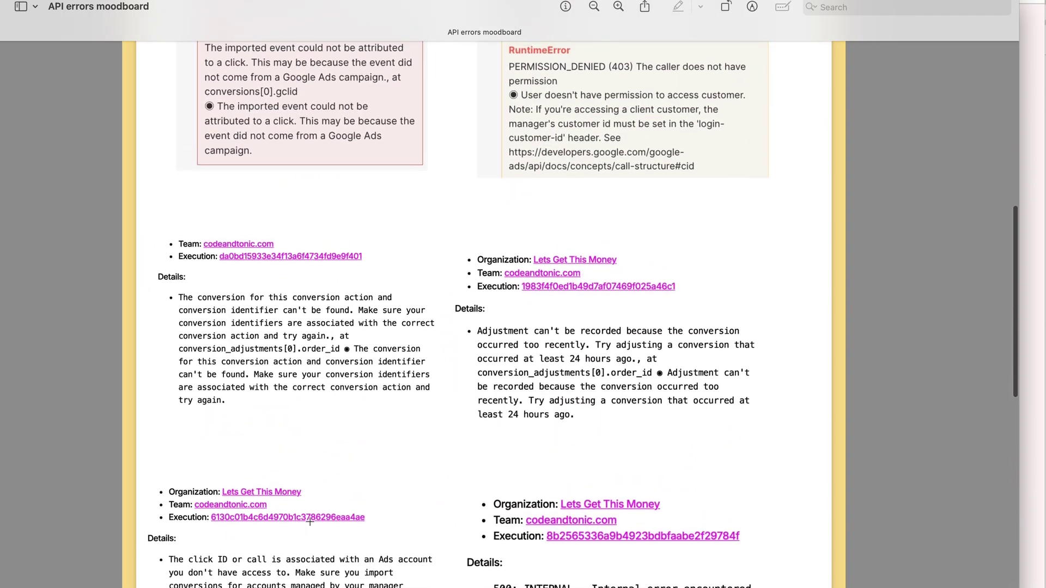
pyautogui.scroll(1, 309, 522)
pyautogui.scroll(1, 310, 521)
pyautogui.hotkey('ctrl', 'p')
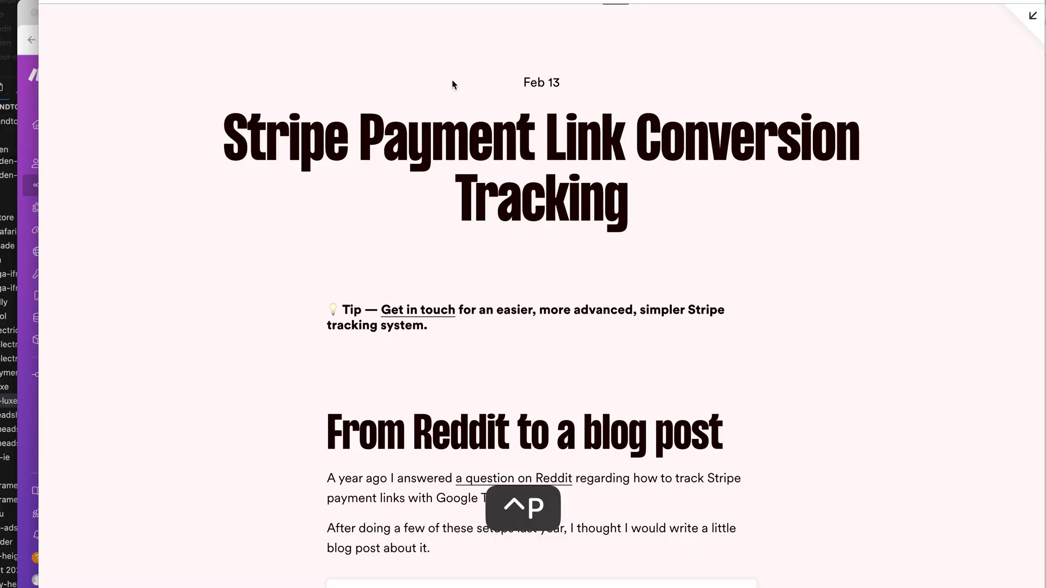